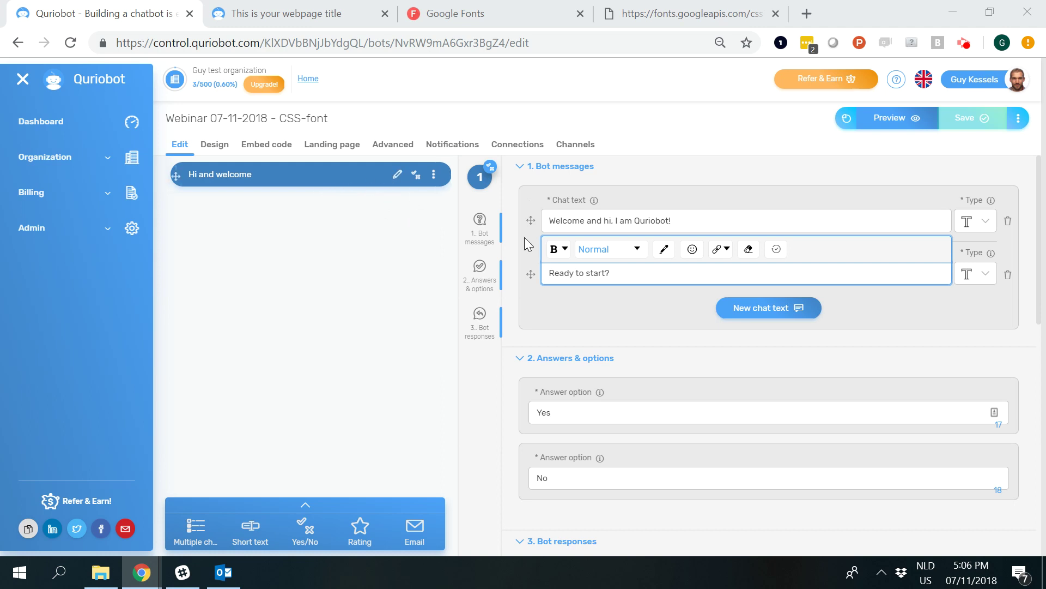
{"action": "scroll", "coordinate": [546, 300], "scroll_direction": "down", "scroll_amount": 2}
{"action": "scroll", "coordinate": [552, 328], "scroll_direction": "down", "scroll_amount": 6}
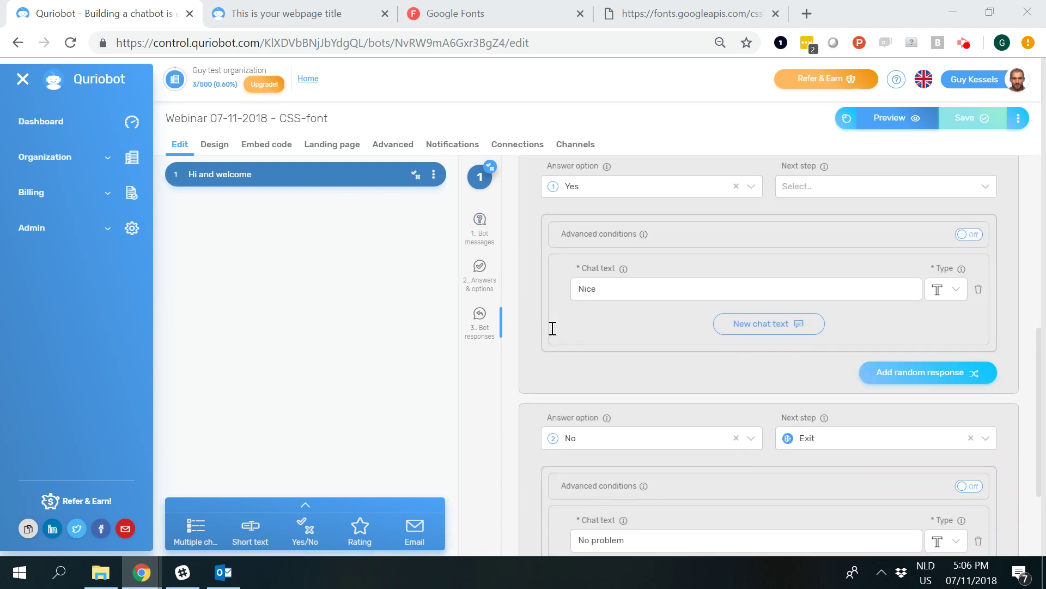
{"action": "scroll", "coordinate": [552, 329], "scroll_direction": "down", "scroll_amount": 2}
{"action": "scroll", "coordinate": [552, 328], "scroll_direction": "up", "scroll_amount": 9}
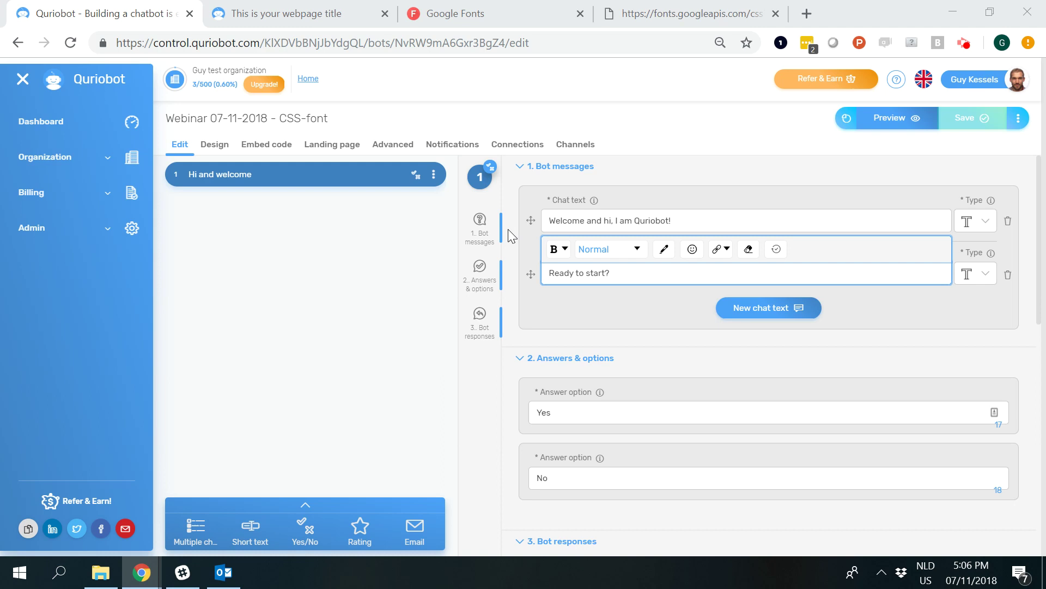
{"action": "left_click", "coordinate": [393, 145]}
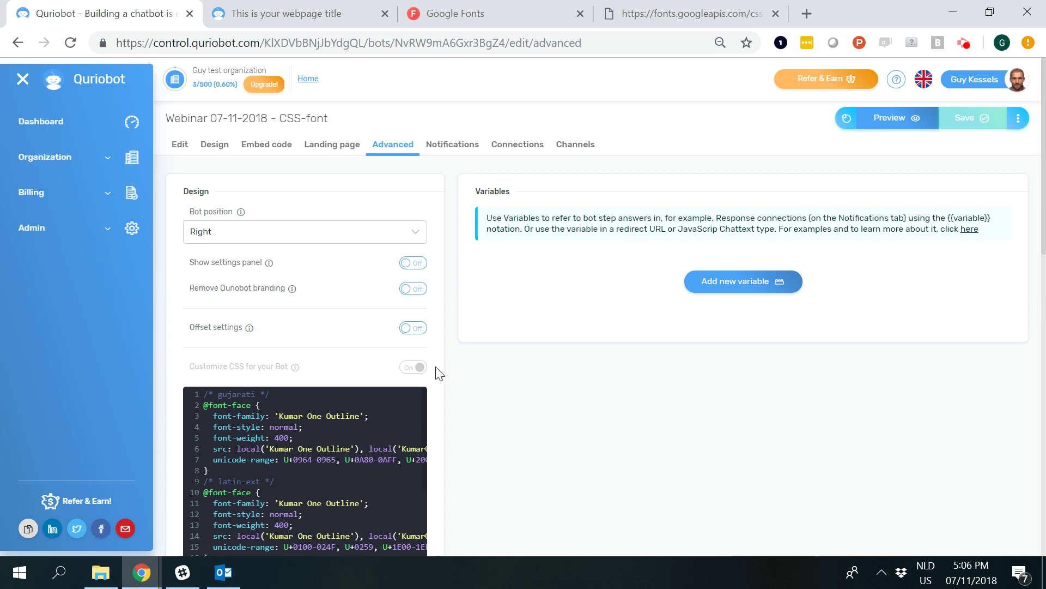
{"action": "scroll", "coordinate": [472, 366], "scroll_direction": "down", "scroll_amount": 2}
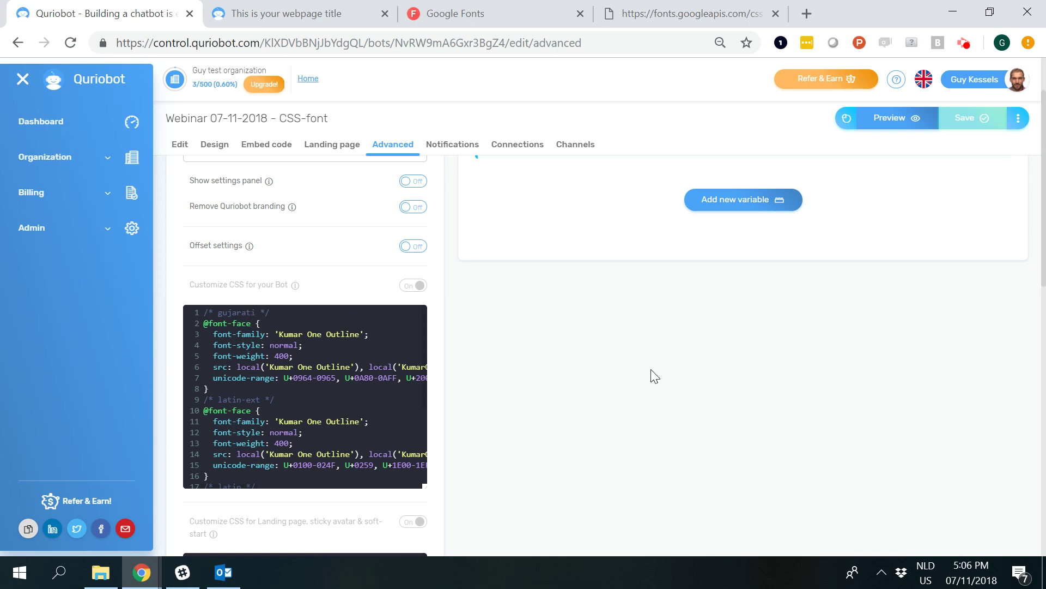
{"action": "scroll", "coordinate": [568, 375], "scroll_direction": "down", "scroll_amount": 2}
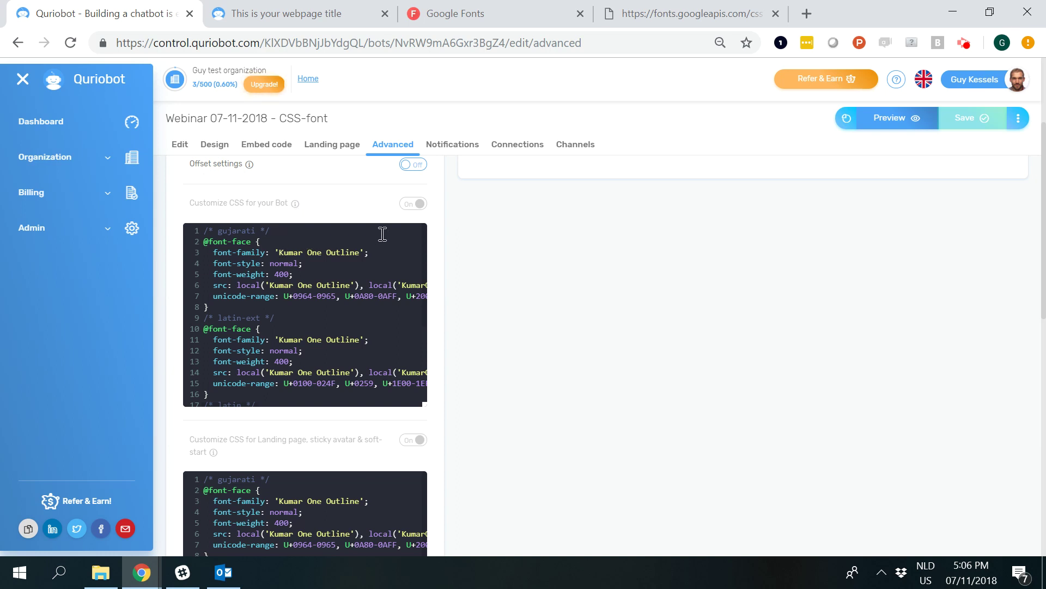
{"action": "scroll", "coordinate": [383, 233], "scroll_direction": "down", "scroll_amount": 2}
{"action": "scroll", "coordinate": [514, 383], "scroll_direction": "down", "scroll_amount": 3}
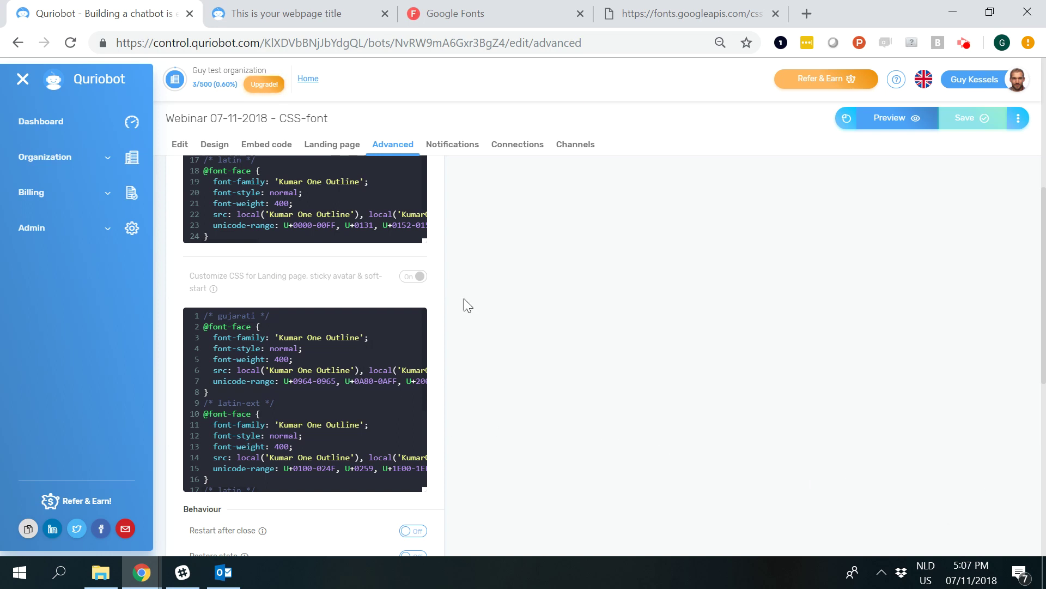
{"action": "scroll", "coordinate": [463, 299], "scroll_direction": "up", "scroll_amount": 2}
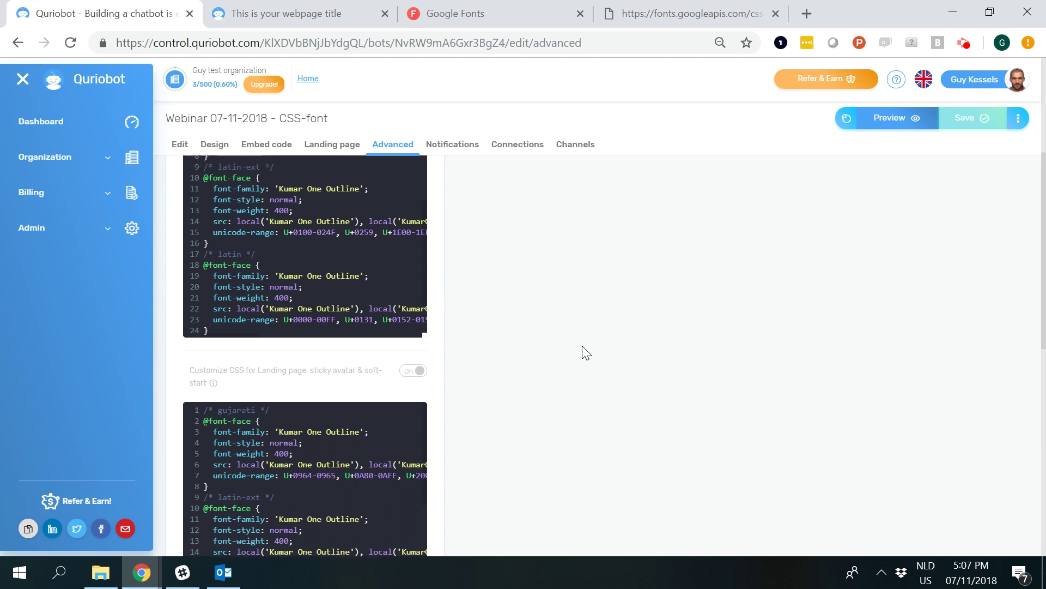
{"action": "scroll", "coordinate": [582, 345], "scroll_direction": "up", "scroll_amount": 3}
{"action": "scroll", "coordinate": [351, 358], "scroll_direction": "down", "scroll_amount": 1}
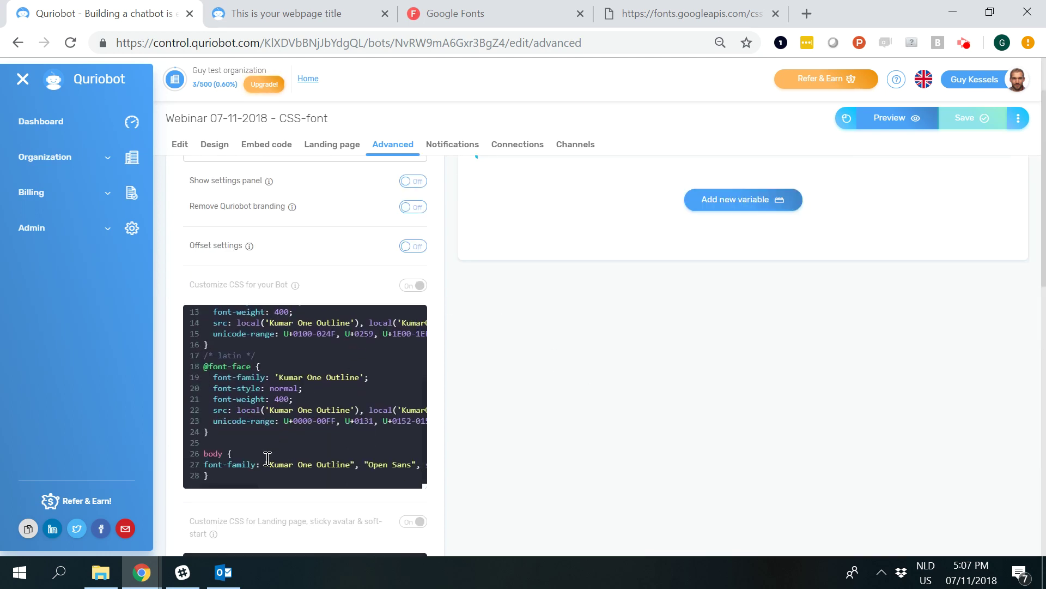
{"action": "left_click_drag", "start_coordinate": [220, 476], "coordinate": [204, 454]}
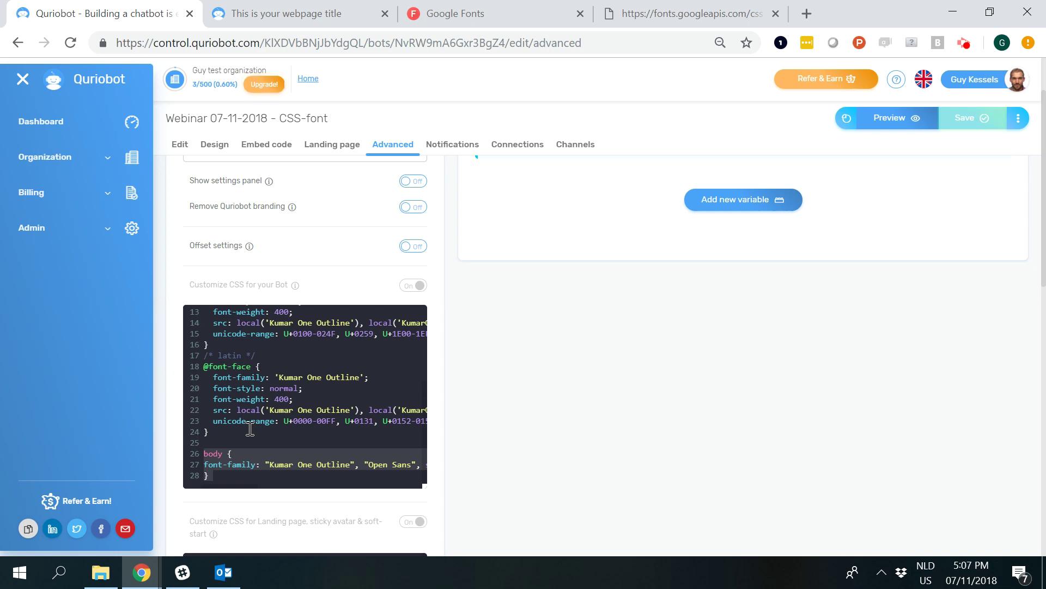
{"action": "scroll", "coordinate": [280, 429], "scroll_direction": "down", "scroll_amount": 3}
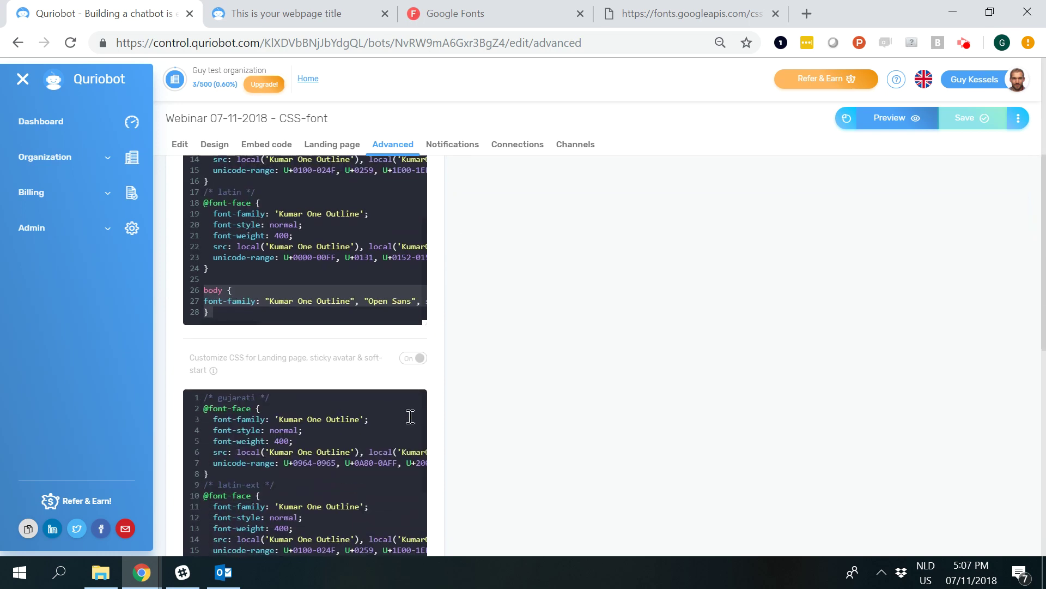
{"action": "scroll", "coordinate": [300, 403], "scroll_direction": "down", "scroll_amount": 1}
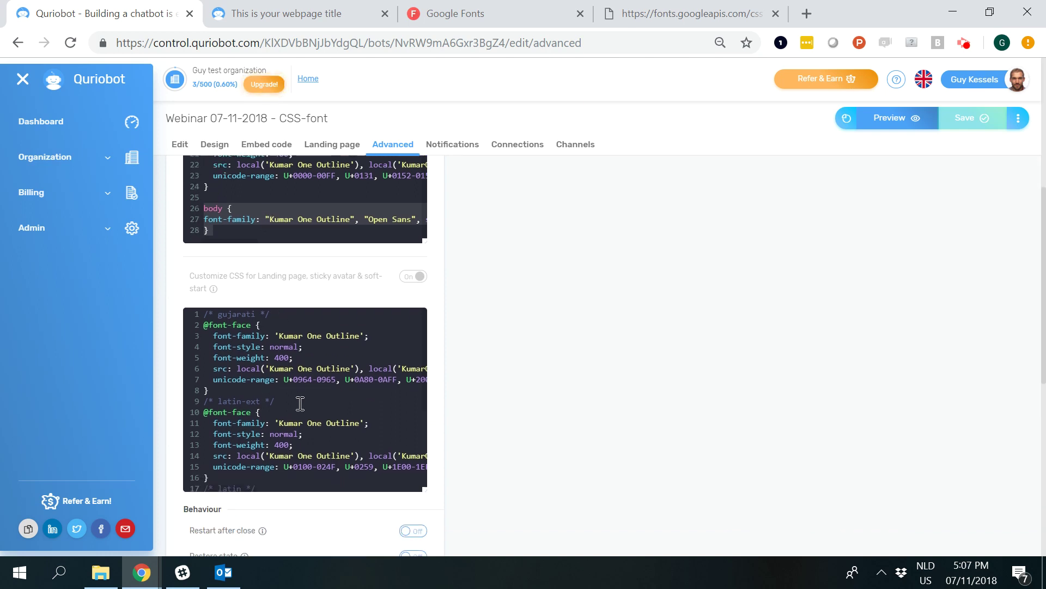
{"action": "scroll", "coordinate": [299, 404], "scroll_direction": "down", "scroll_amount": 3}
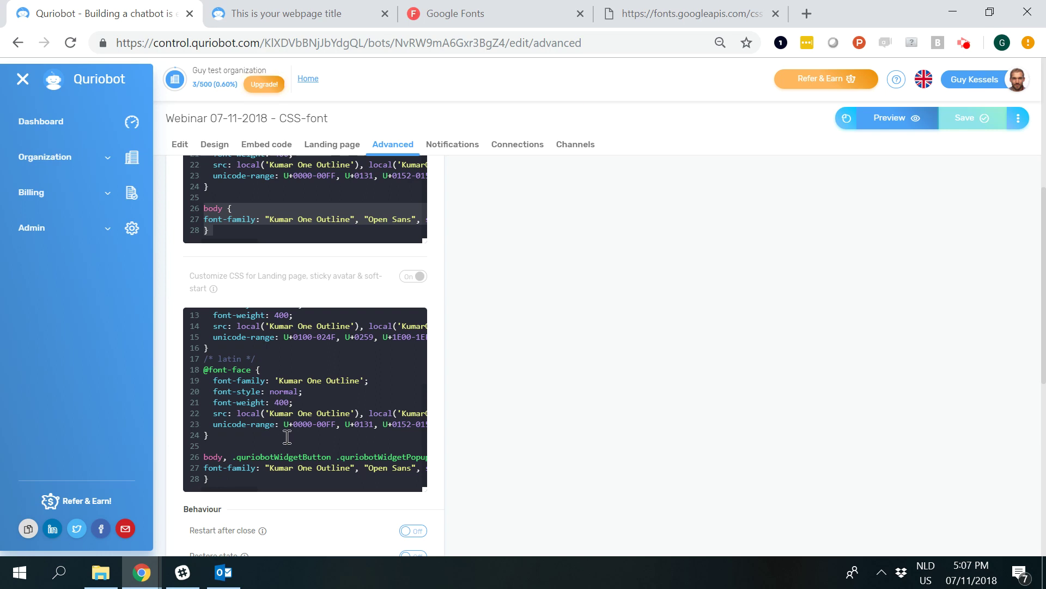
{"action": "scroll", "coordinate": [261, 360], "scroll_direction": "up", "scroll_amount": 3}
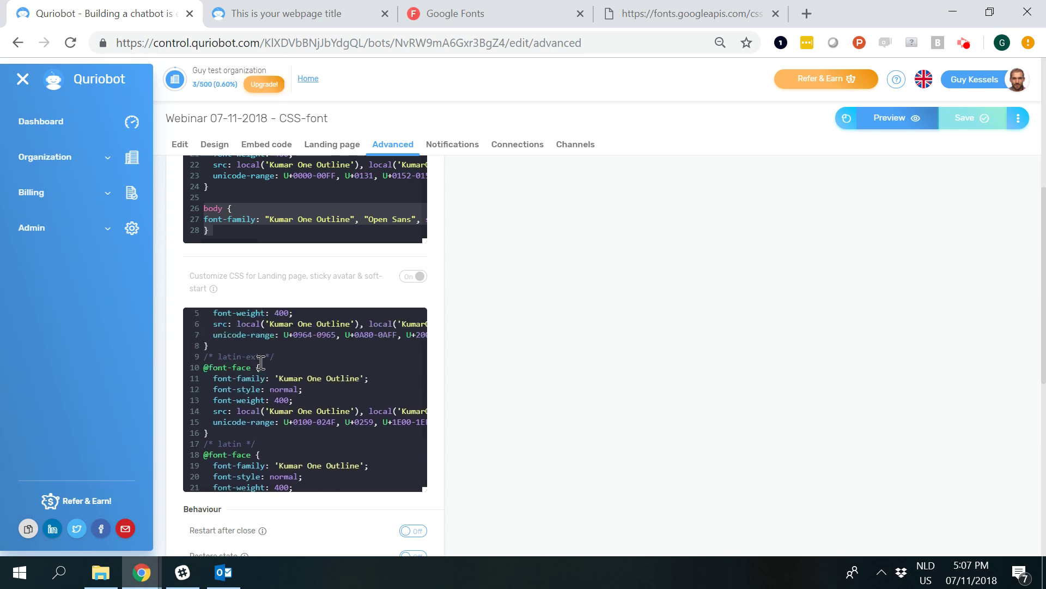
{"action": "scroll", "coordinate": [261, 362], "scroll_direction": "up", "scroll_amount": 2}
{"action": "scroll", "coordinate": [327, 199], "scroll_direction": "up", "scroll_amount": 5}
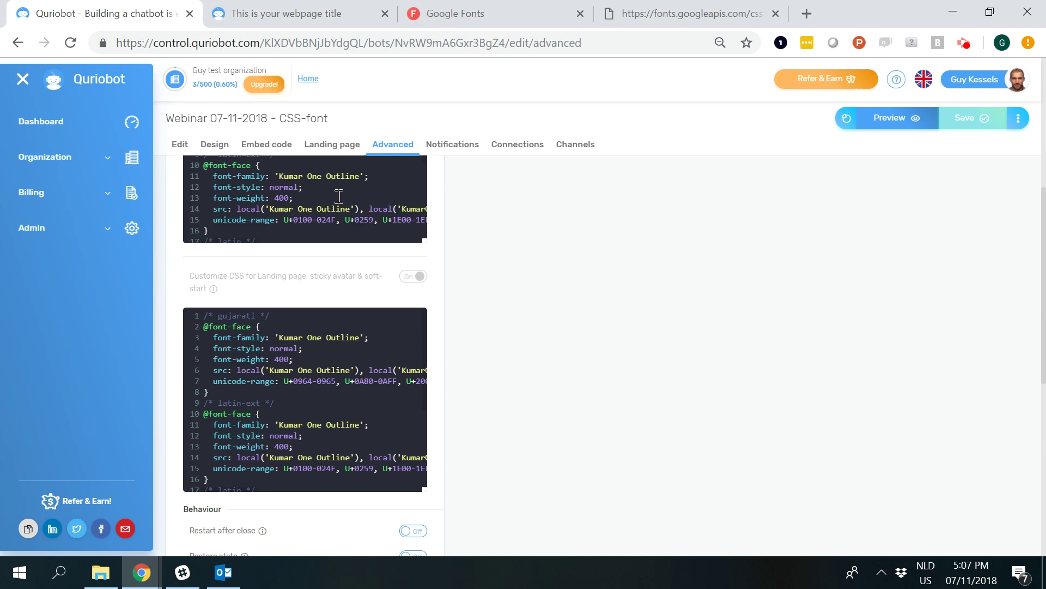
{"action": "scroll", "coordinate": [472, 257], "scroll_direction": "up", "scroll_amount": 3}
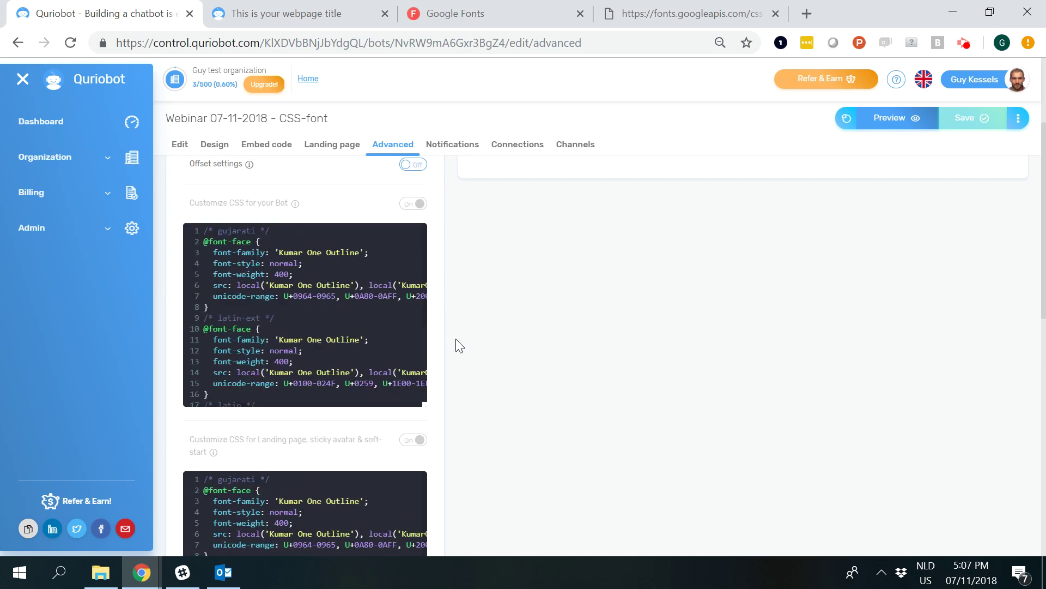
Close the Google Fonts and fonts.googleapis.com tabs and view the Kumar One Outline bot preview
{"action": "left_click", "coordinate": [379, 20]}
{"action": "left_click", "coordinate": [384, 14]}
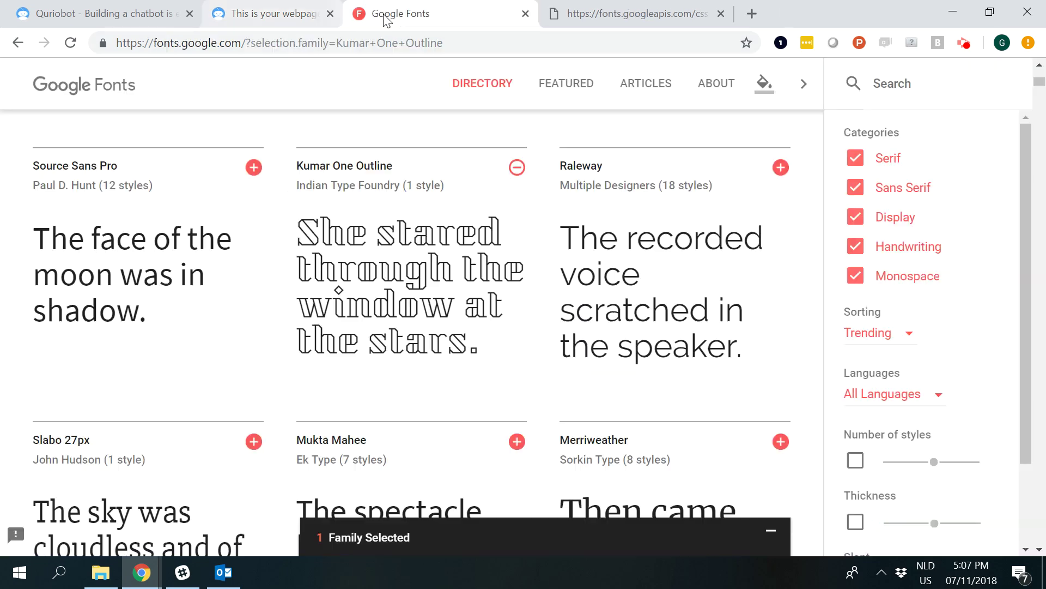
{"action": "left_click", "coordinate": [158, 13]}
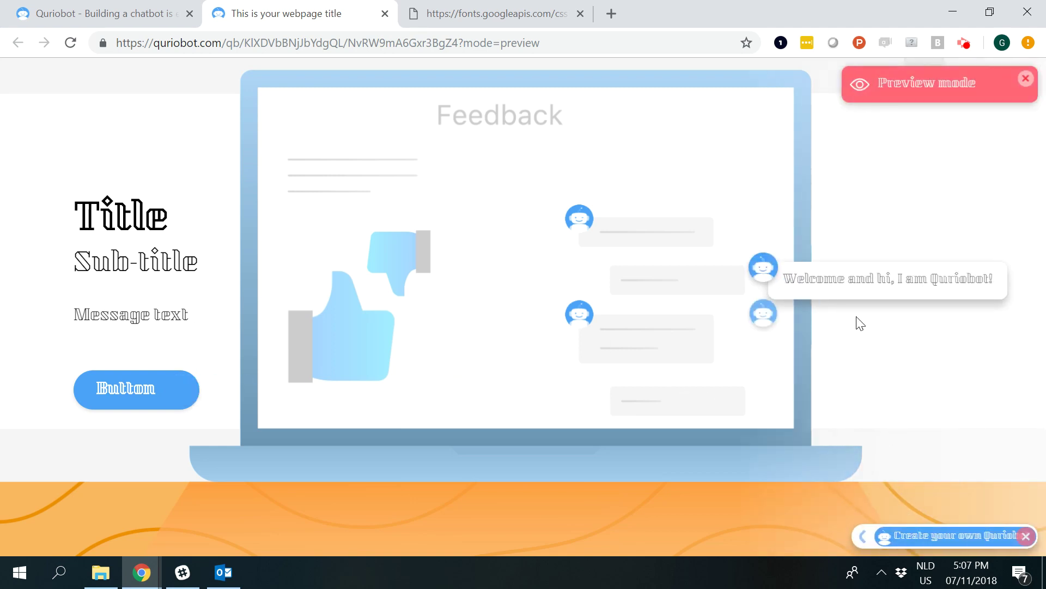
{"action": "left_click", "coordinate": [580, 15]}
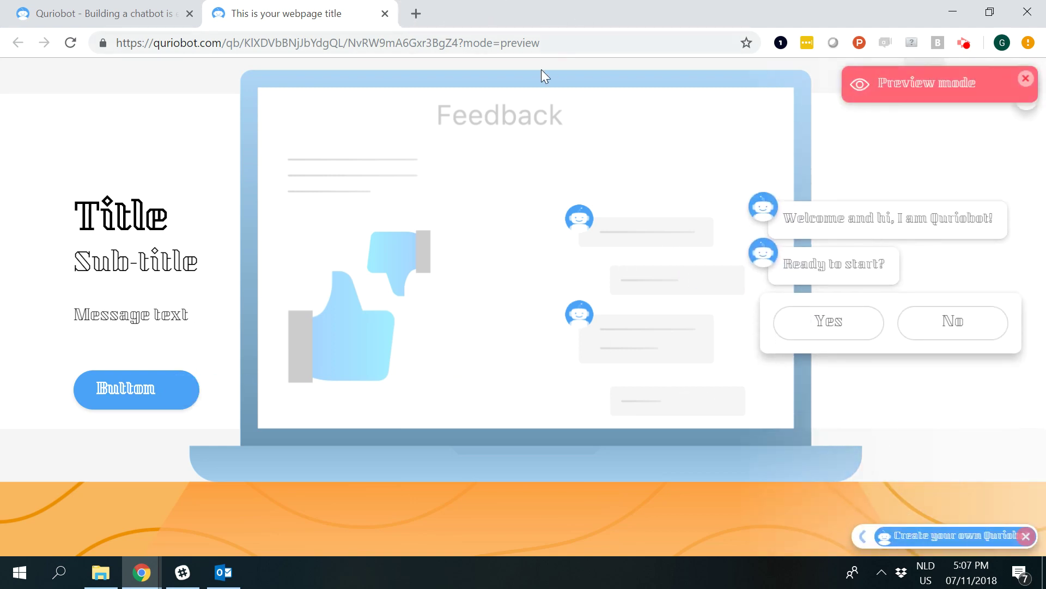
On Google Fonts, add Montserrat to the selection and show its embed code
{"action": "left_click", "coordinate": [417, 15]}
{"action": "type", "text": "fonts.google.com"}
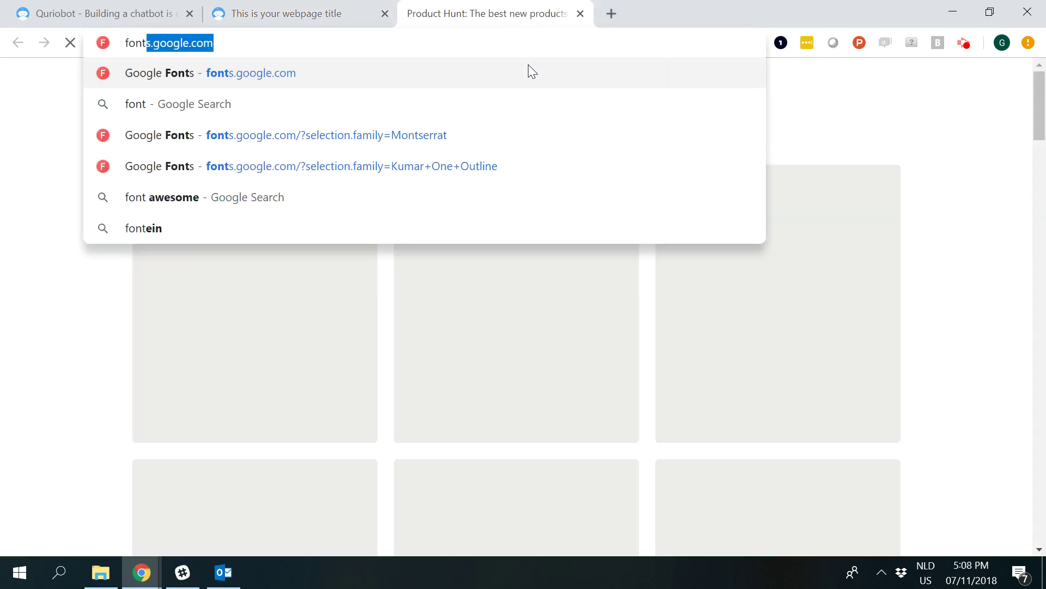
{"action": "left_click", "coordinate": [528, 64]}
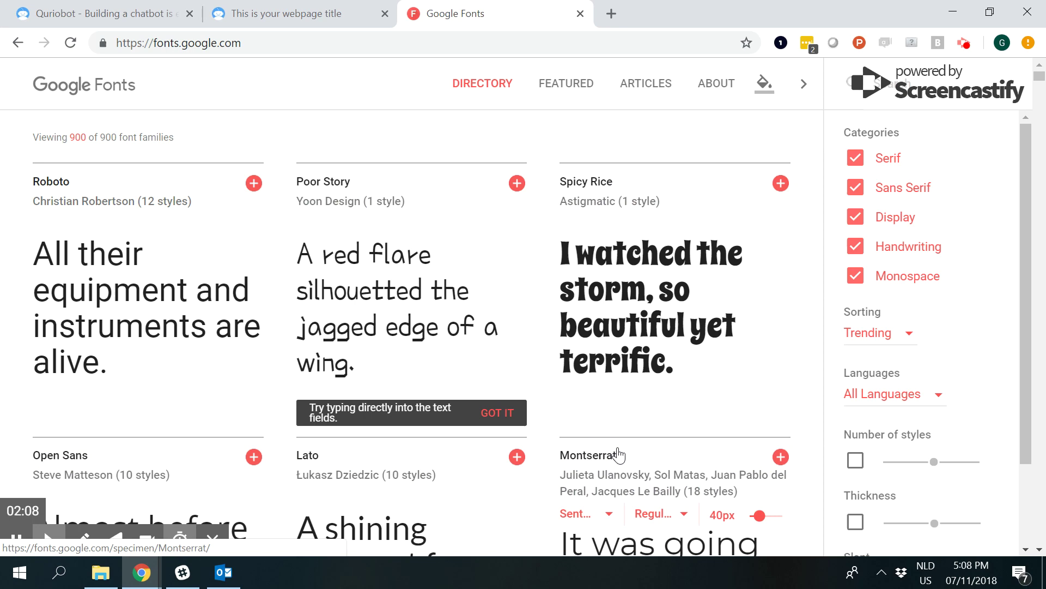
{"action": "scroll", "coordinate": [699, 353], "scroll_direction": "down", "scroll_amount": 1}
{"action": "scroll", "coordinate": [663, 252], "scroll_direction": "down", "scroll_amount": 1}
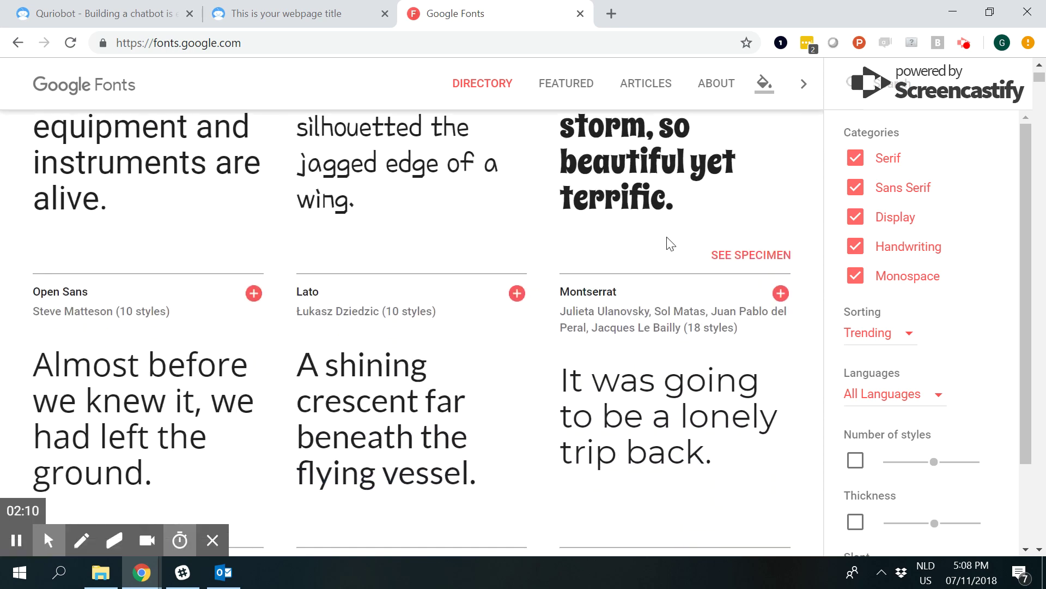
{"action": "scroll", "coordinate": [670, 244], "scroll_direction": "down", "scroll_amount": 1}
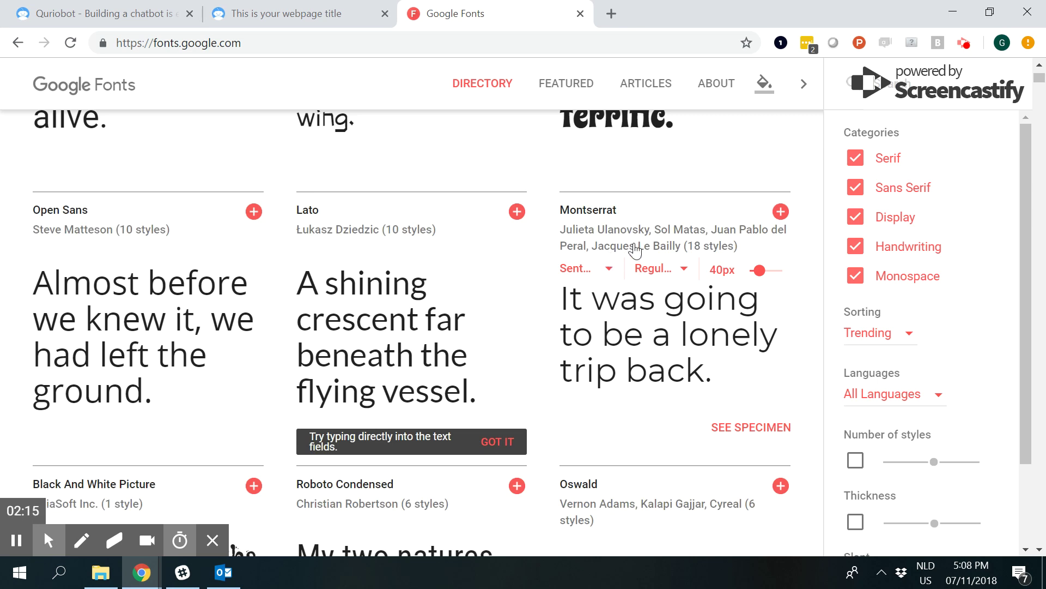
{"action": "left_click", "coordinate": [781, 214]}
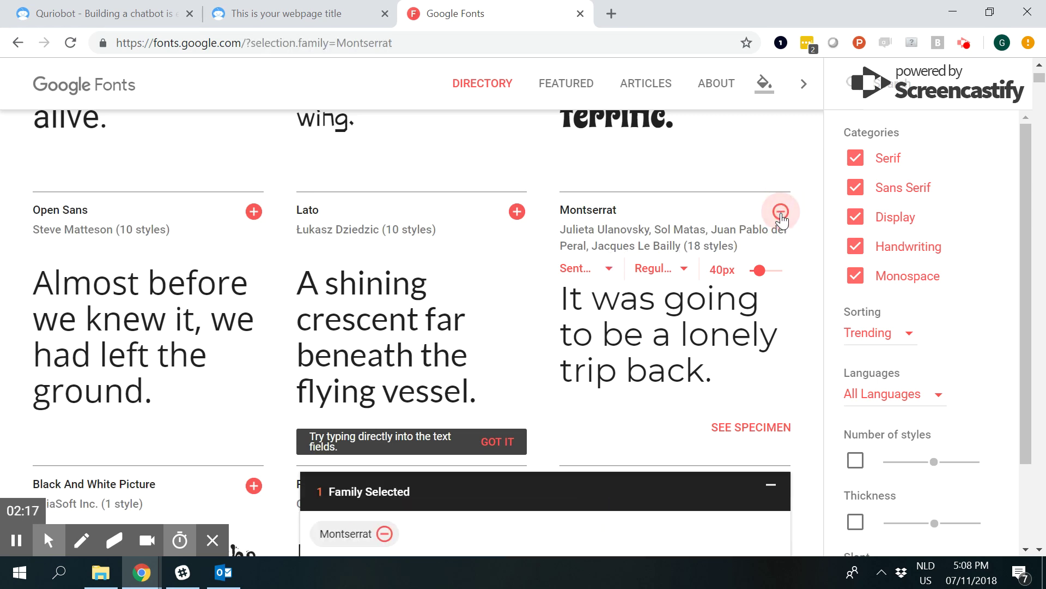
{"action": "left_click", "coordinate": [466, 538]}
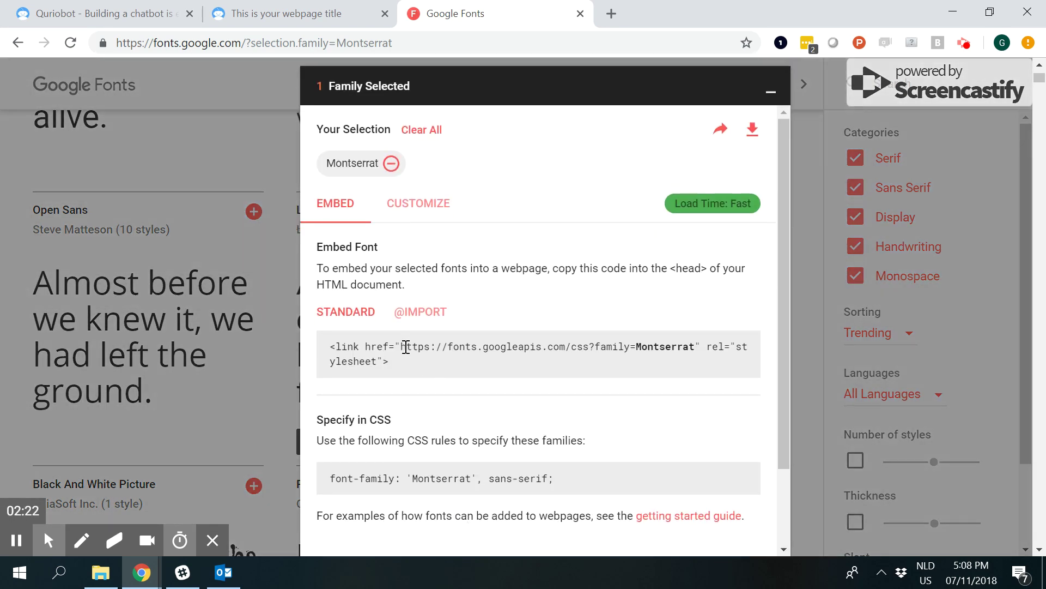
Copy the Montserrat stylesheet address from the embed code and load it in a new tab
{"action": "left_click_drag", "start_coordinate": [405, 347], "coordinate": [697, 347]}
{"action": "key", "text": "ctrl+c"}
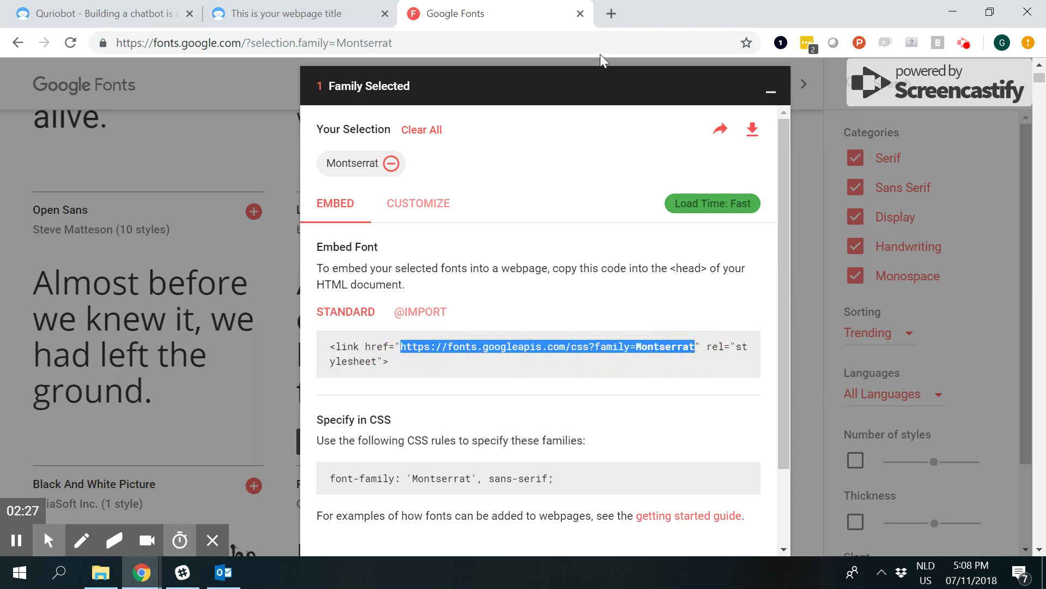
{"action": "left_click", "coordinate": [609, 14]}
{"action": "key", "text": "ctrl+v"}
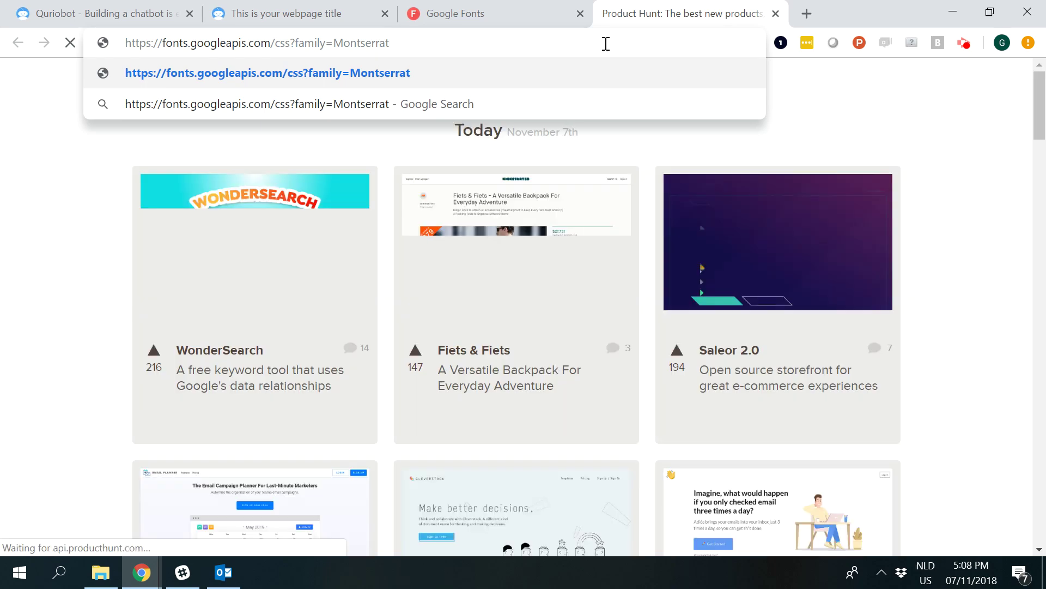
{"action": "key", "text": "Return"}
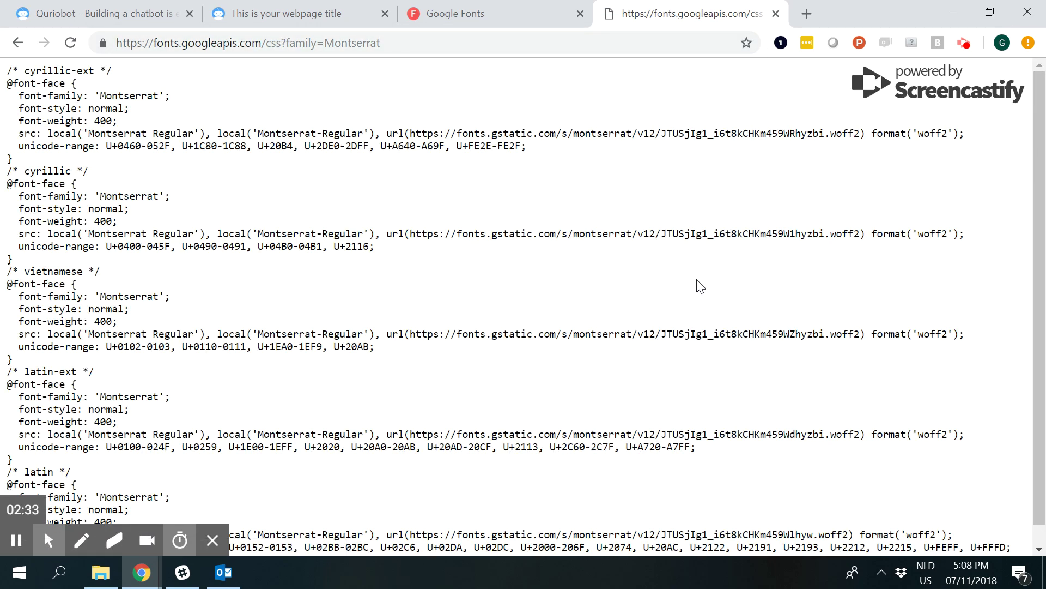
{"action": "scroll", "coordinate": [703, 285], "scroll_direction": "down", "scroll_amount": 1}
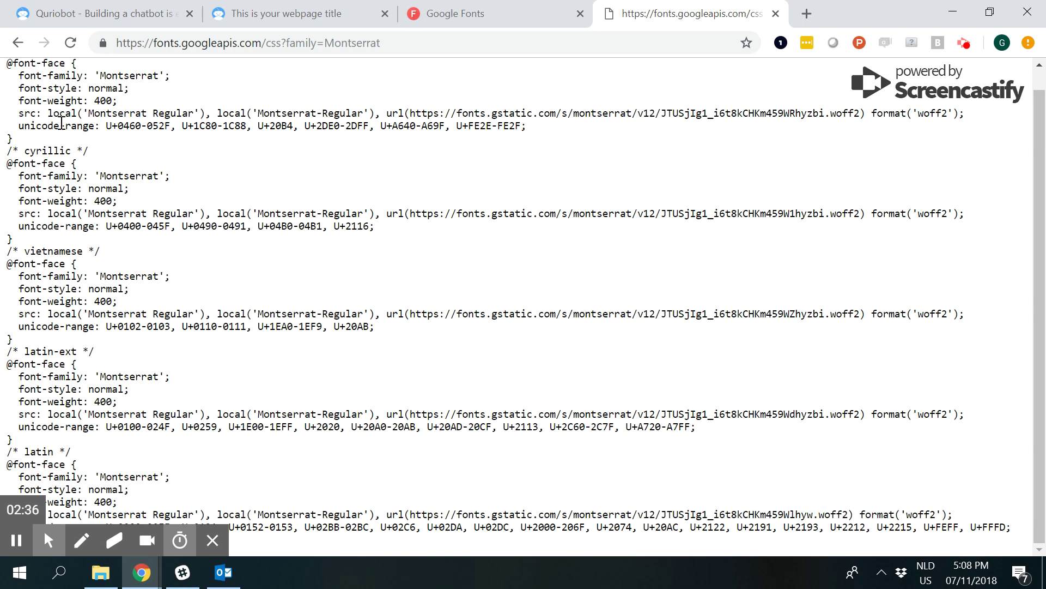
{"action": "scroll", "coordinate": [43, 107], "scroll_direction": "up", "scroll_amount": 1}
{"action": "left_click_drag", "start_coordinate": [12, 69], "coordinate": [386, 584]}
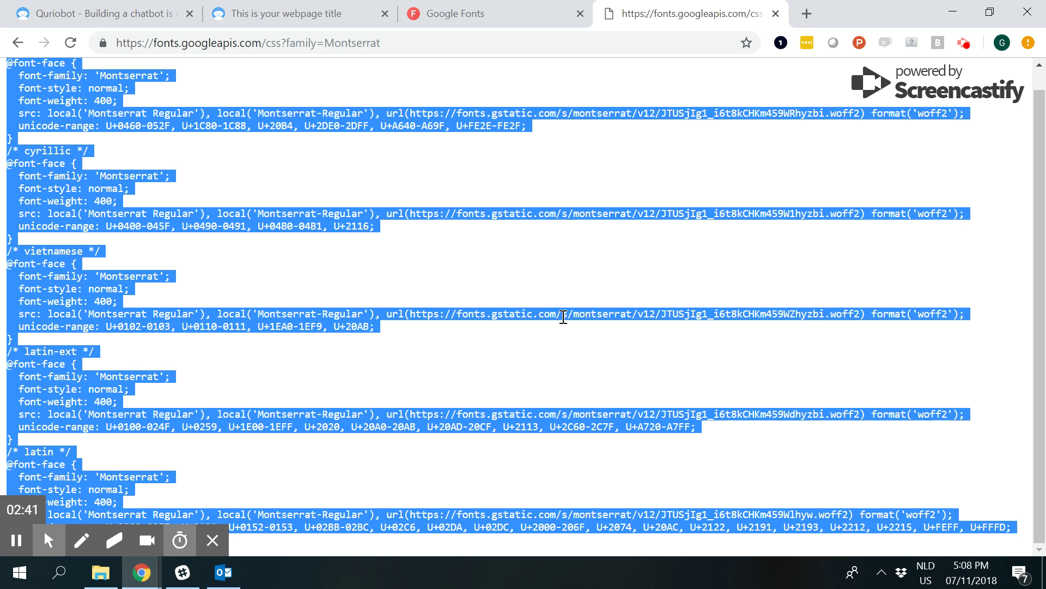
{"action": "scroll", "coordinate": [537, 284], "scroll_direction": "up", "scroll_amount": 1}
{"action": "scroll", "coordinate": [529, 311], "scroll_direction": "down", "scroll_amount": 1}
{"action": "left_click", "coordinate": [140, 15]}
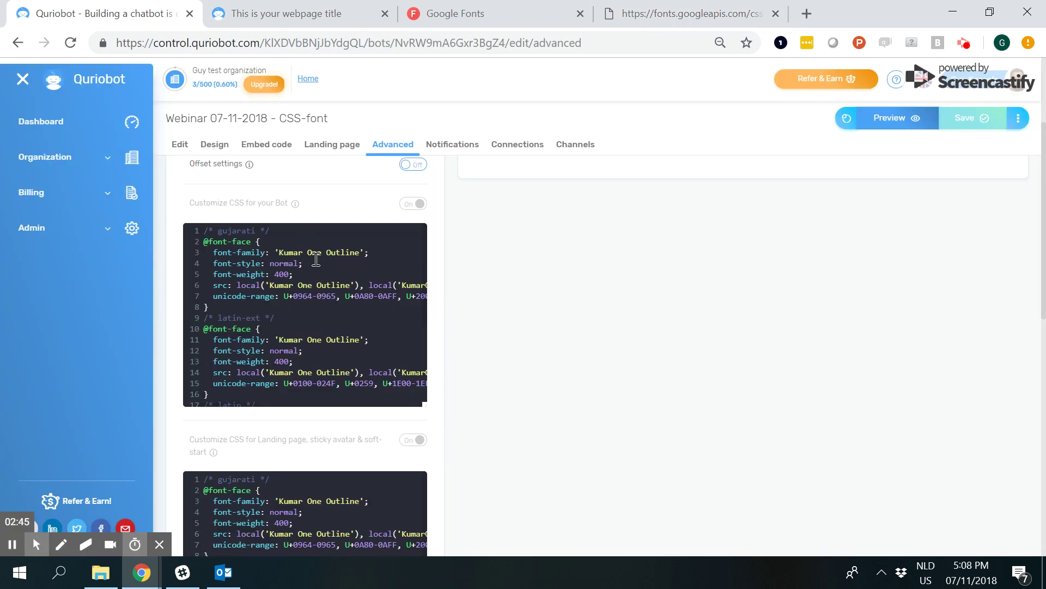
{"action": "scroll", "coordinate": [275, 295], "scroll_direction": "down", "scroll_amount": 2}
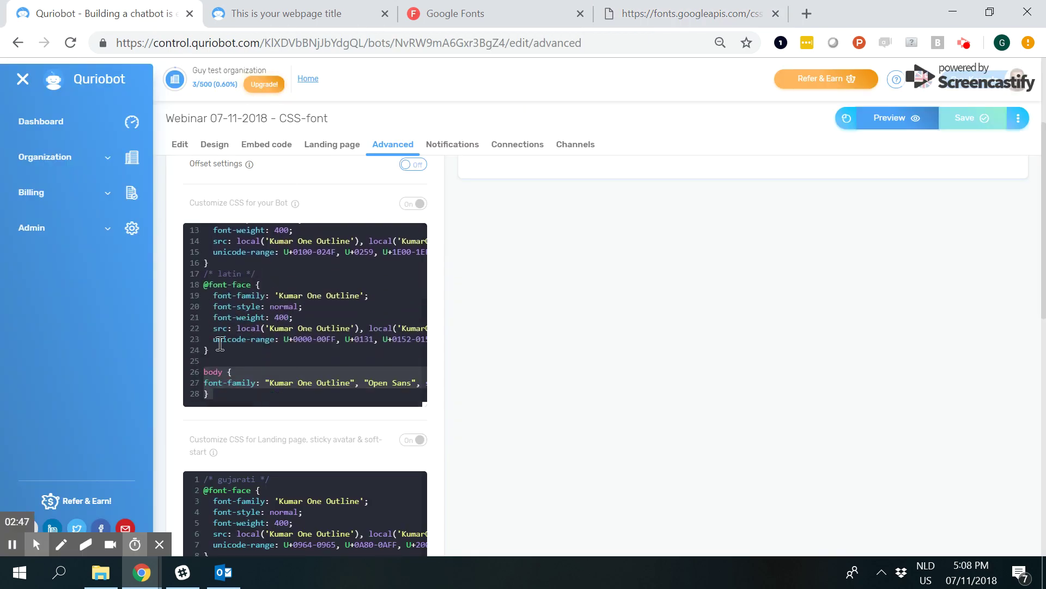
{"action": "left_click_drag", "start_coordinate": [218, 349], "coordinate": [165, 179]}
{"action": "key", "text": "ctrl+v"}
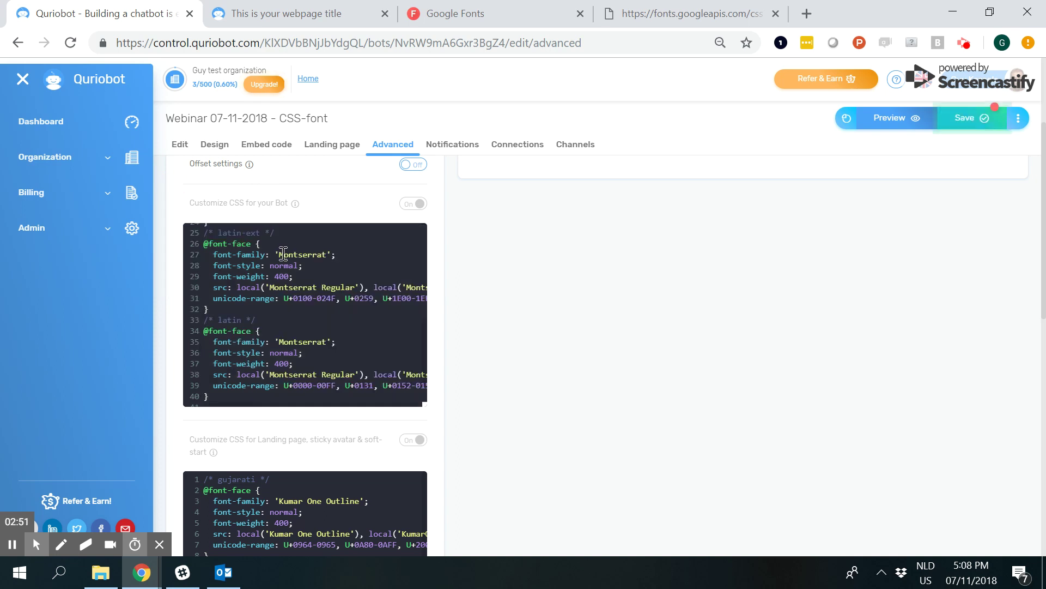
Change the font-family on line 43 from Kumar One Outline to Montserrat and save the bot CSS
{"action": "scroll", "coordinate": [283, 260], "scroll_direction": "down", "scroll_amount": 5}
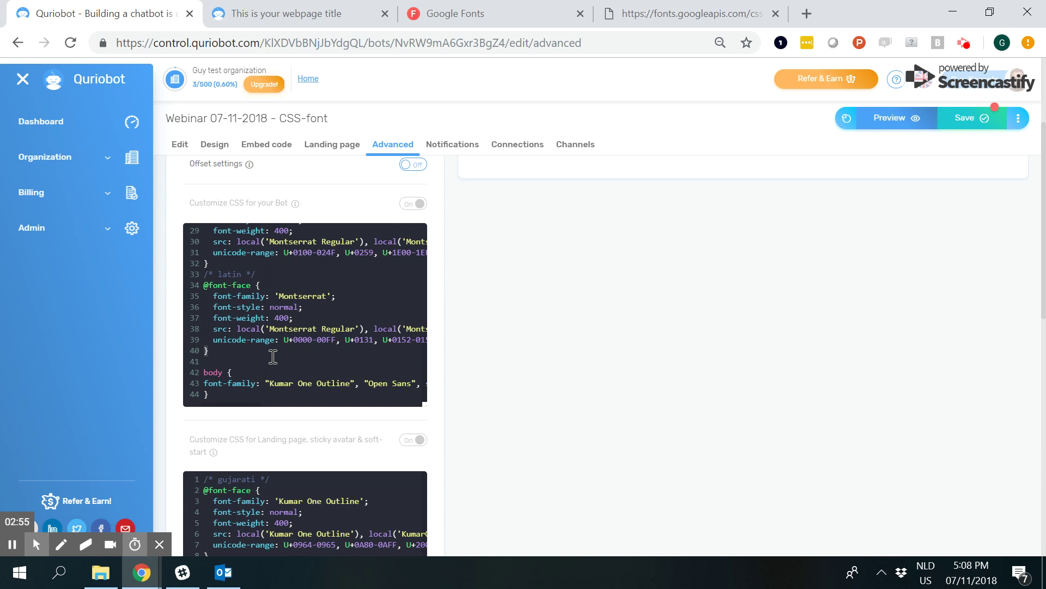
{"action": "left_click", "coordinate": [270, 384]}
{"action": "key", "text": "Delete"}
{"action": "key", "text": "Delete"}
{"action": "key", "text": "Delete"}
{"action": "key", "text": "Delete"}
{"action": "key", "text": "Delete"}
{"action": "key", "text": "Delete"}
{"action": "key", "text": "Delete"}
{"action": "key", "text": "Delete"}
{"action": "key", "text": "Delete"}
{"action": "key", "text": "Delete"}
{"action": "key", "text": "Delete"}
{"action": "key", "text": "Delete"}
{"action": "key", "text": "Delete"}
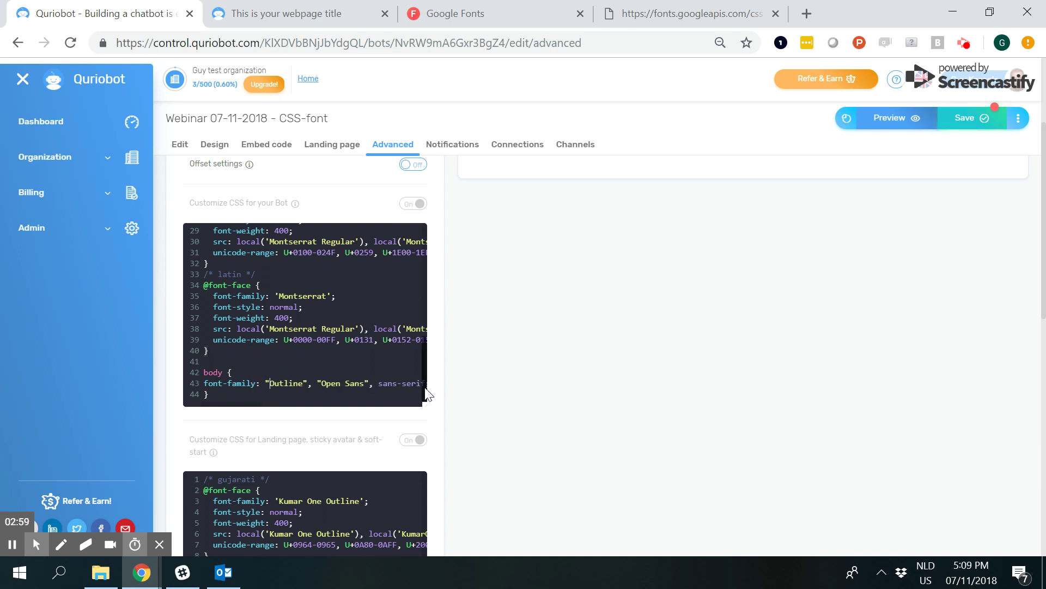
{"action": "key", "text": "Delete"}
{"action": "key", "text": "Delete"}
{"action": "key", "text": "Delete"}
{"action": "key", "text": "Delete"}
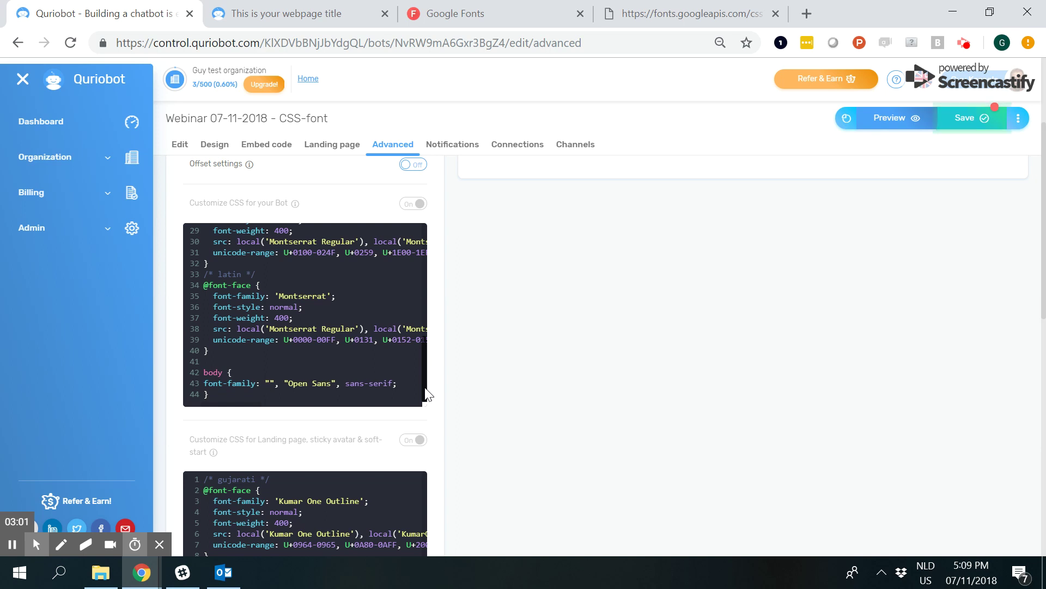
{"action": "type", "text": "Montsee"}
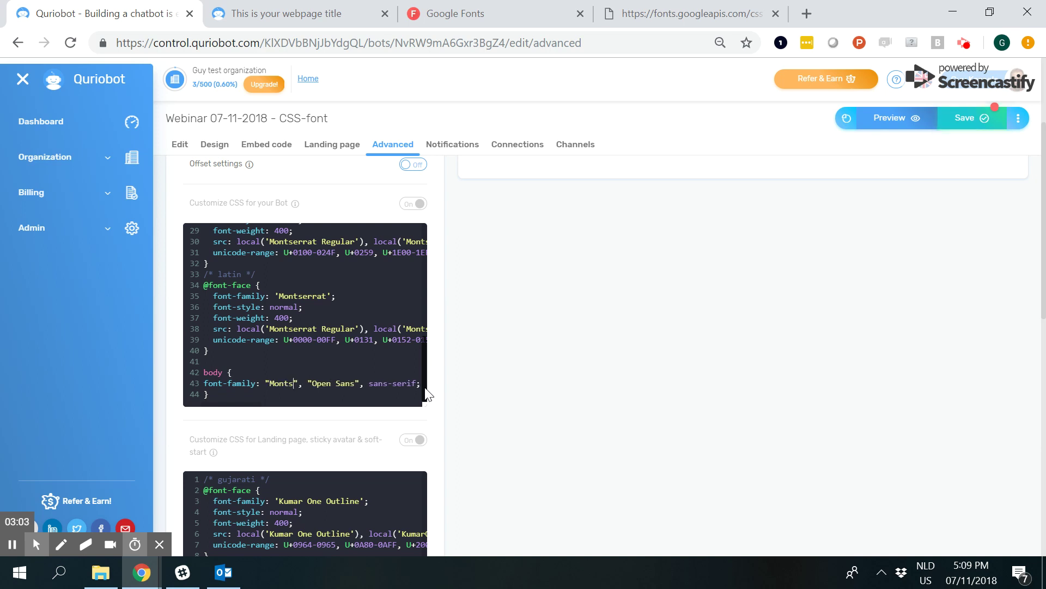
{"action": "key", "text": "BackSpace"}
{"action": "type", "text": "rrat"}
{"action": "left_click", "coordinate": [287, 384]}
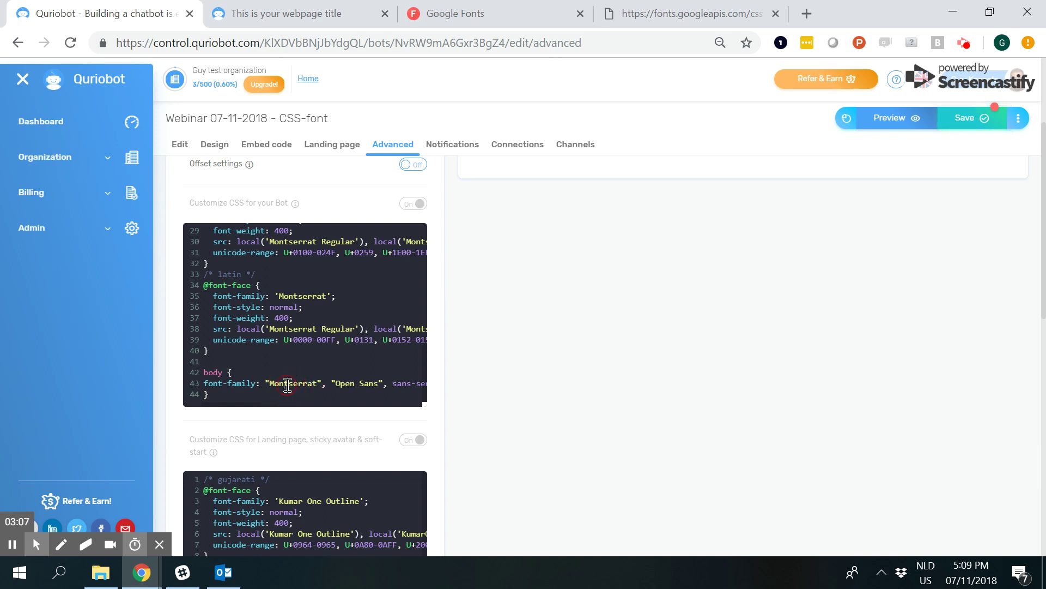
{"action": "double_click", "coordinate": [303, 294]}
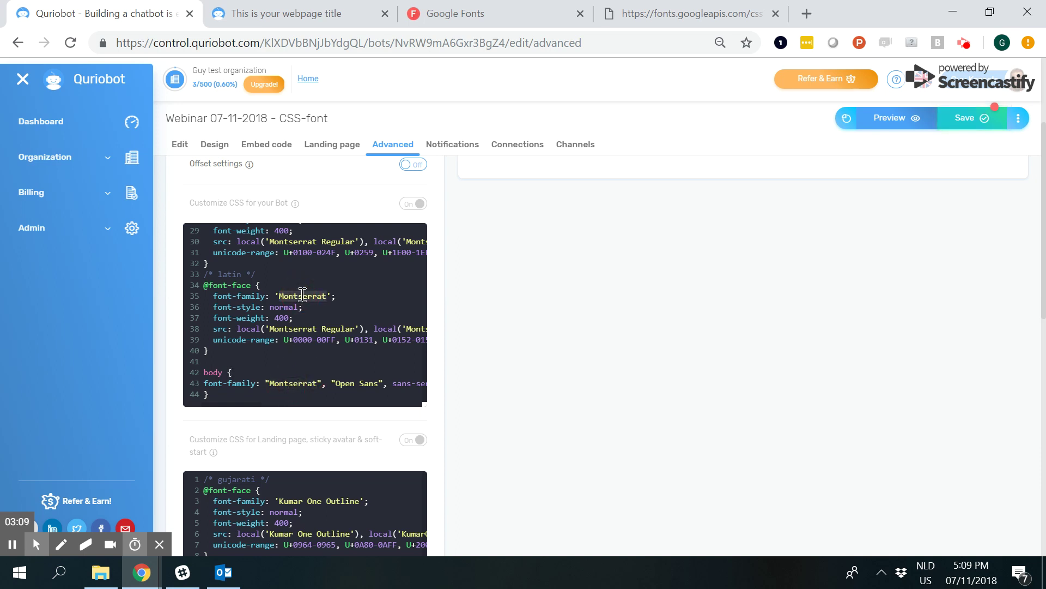
{"action": "left_click", "coordinate": [958, 120]}
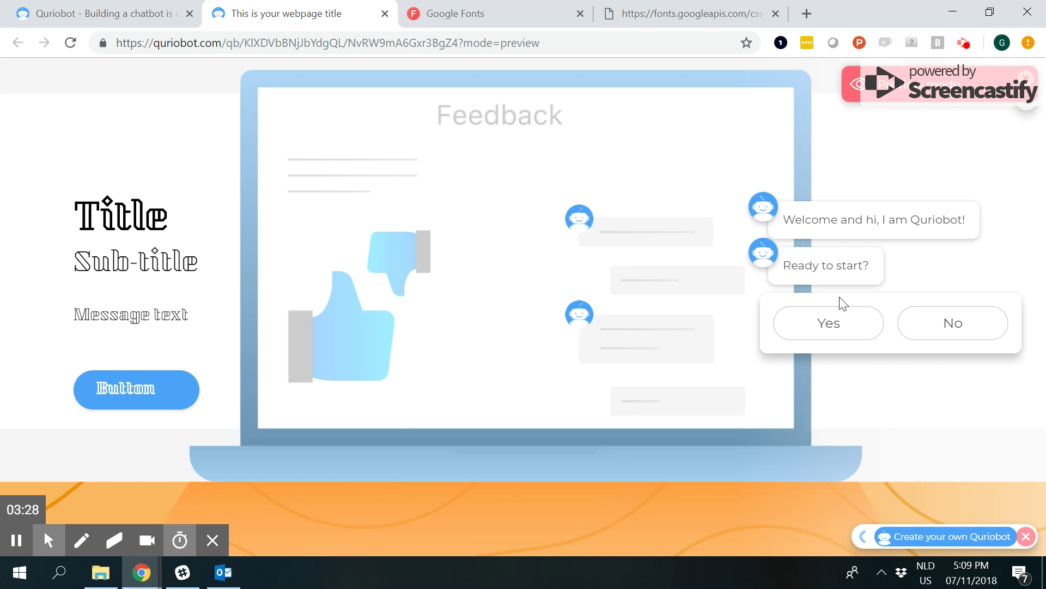
Go back from the Montserrat chat preview to the 'Quriobot - Building a chatbot' editor tab
{"action": "left_click", "coordinate": [168, 21]}
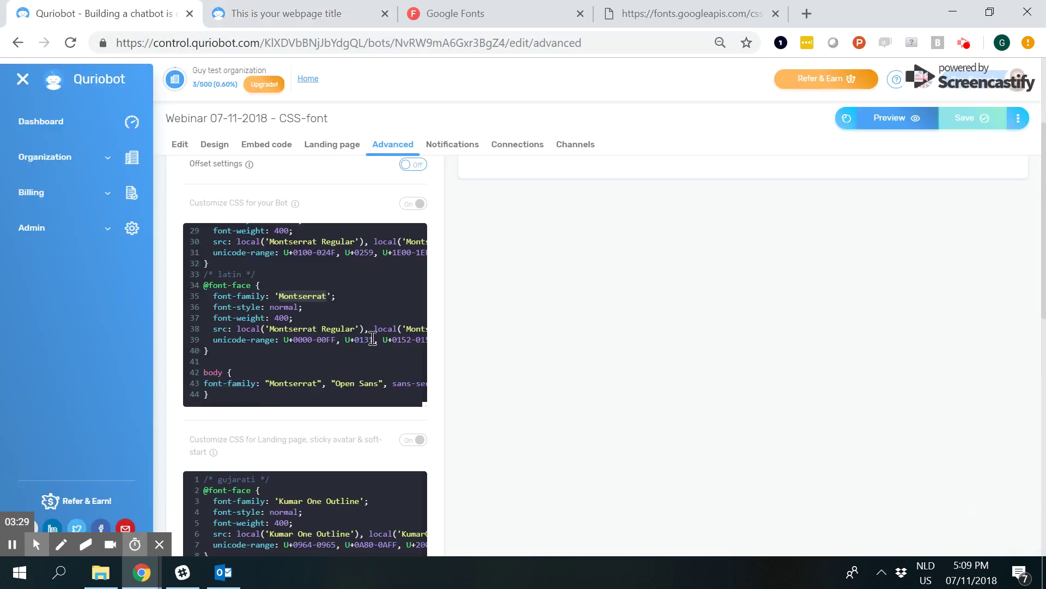
{"action": "scroll", "coordinate": [479, 439], "scroll_direction": "down", "scroll_amount": 3}
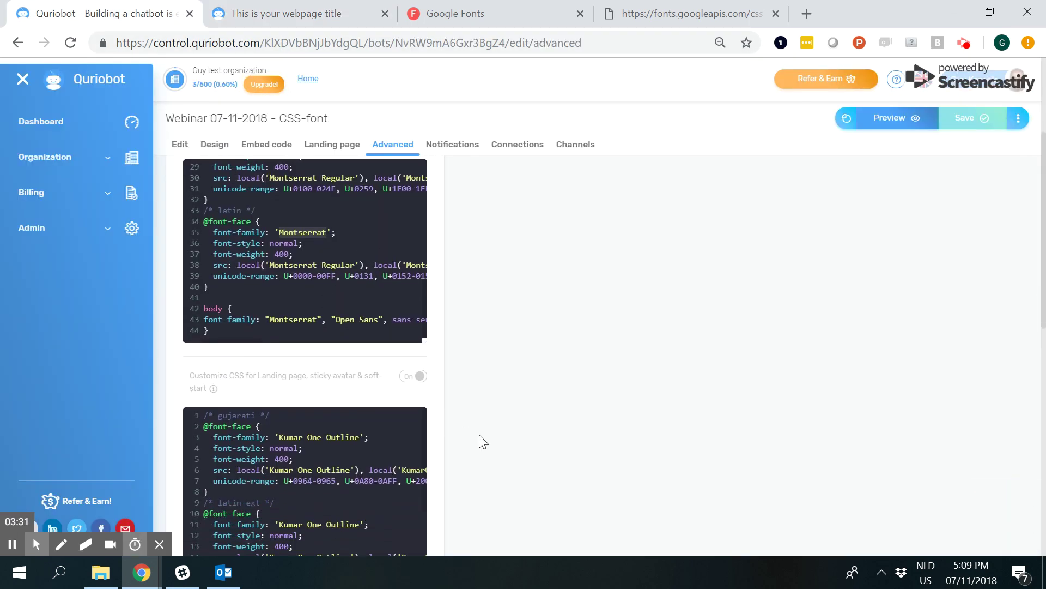
{"action": "scroll", "coordinate": [348, 411], "scroll_direction": "down", "scroll_amount": 3}
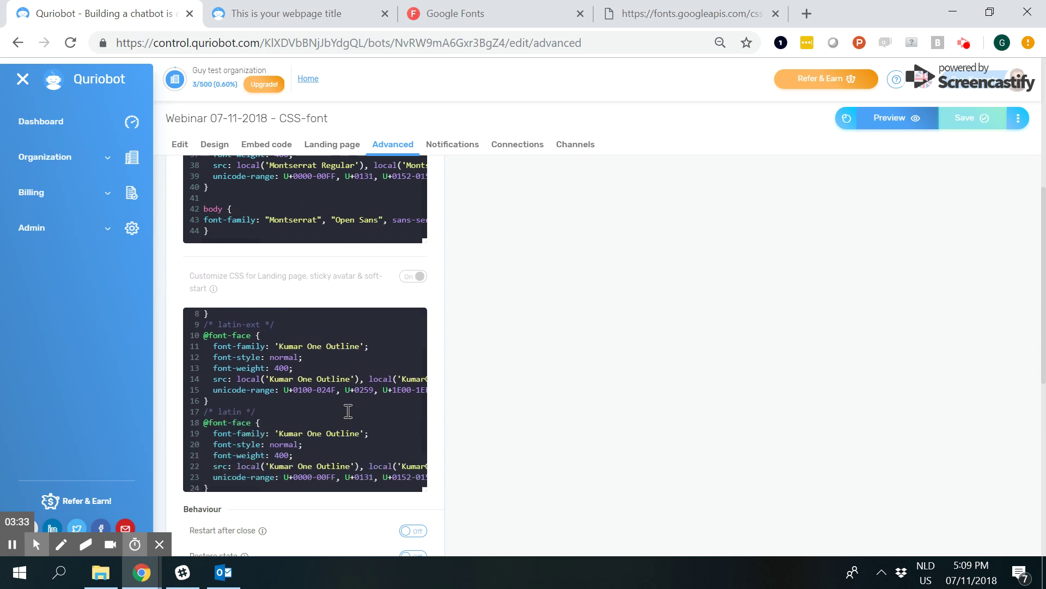
{"action": "scroll", "coordinate": [305, 362], "scroll_direction": "down", "scroll_amount": 2}
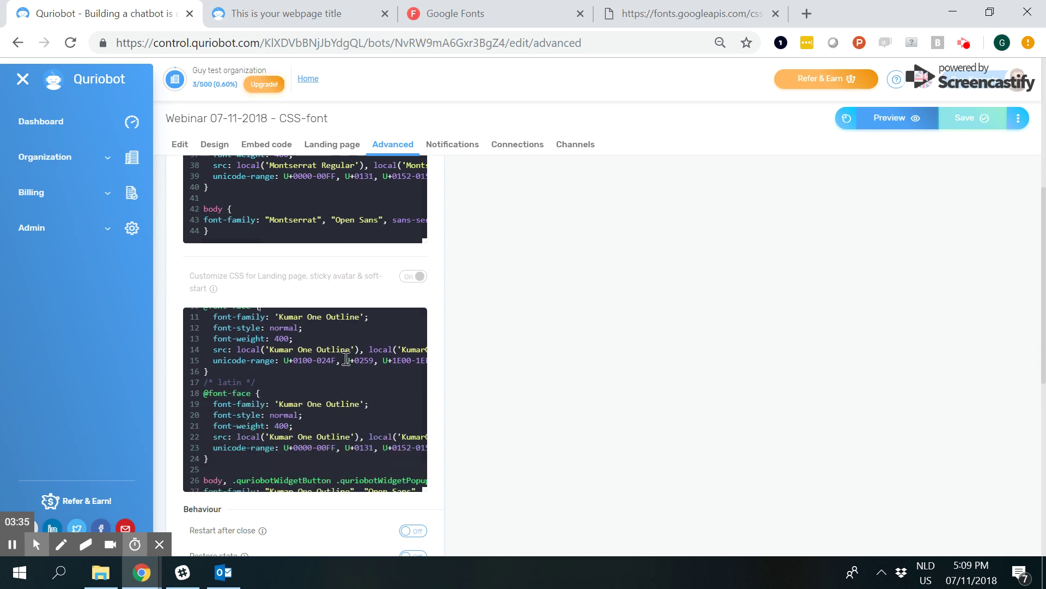
{"action": "left_click_drag", "start_coordinate": [226, 429], "coordinate": [184, 278]}
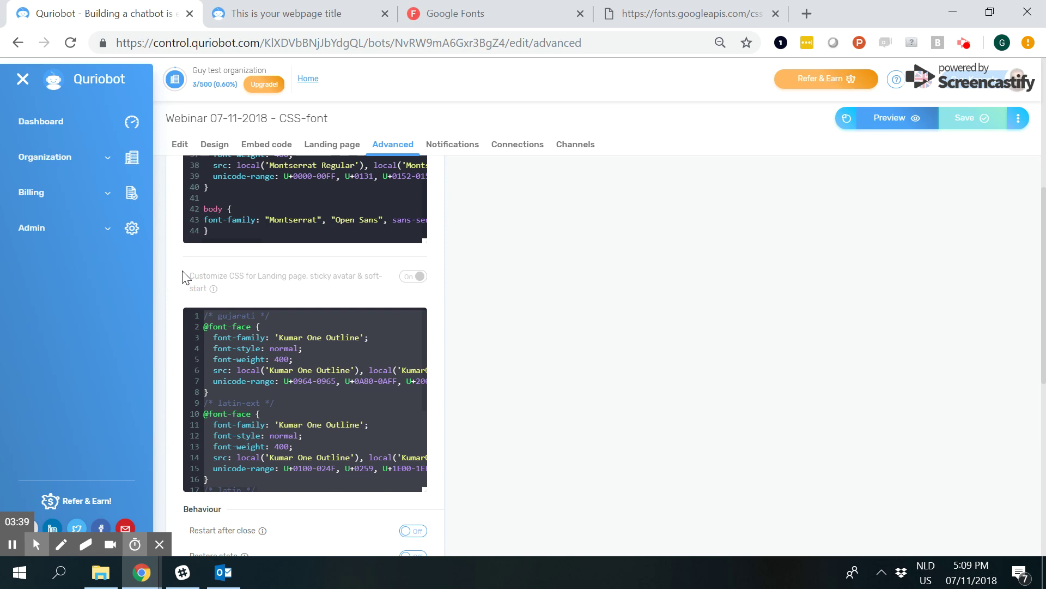
{"action": "key", "text": "ctrl+v"}
{"action": "scroll", "coordinate": [325, 376], "scroll_direction": "down", "scroll_amount": 5}
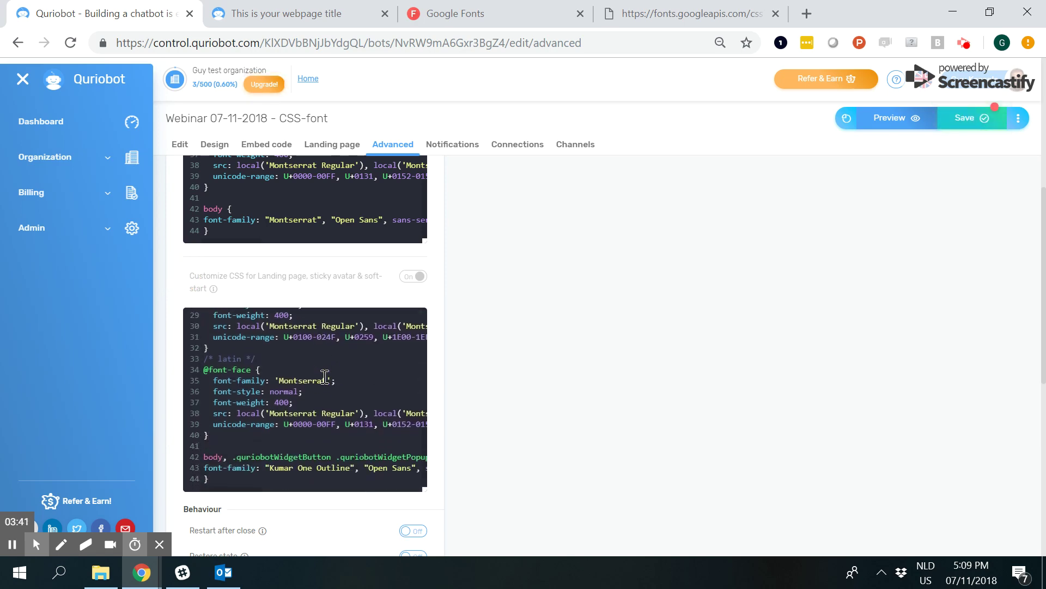
{"action": "left_click", "coordinate": [665, 21]}
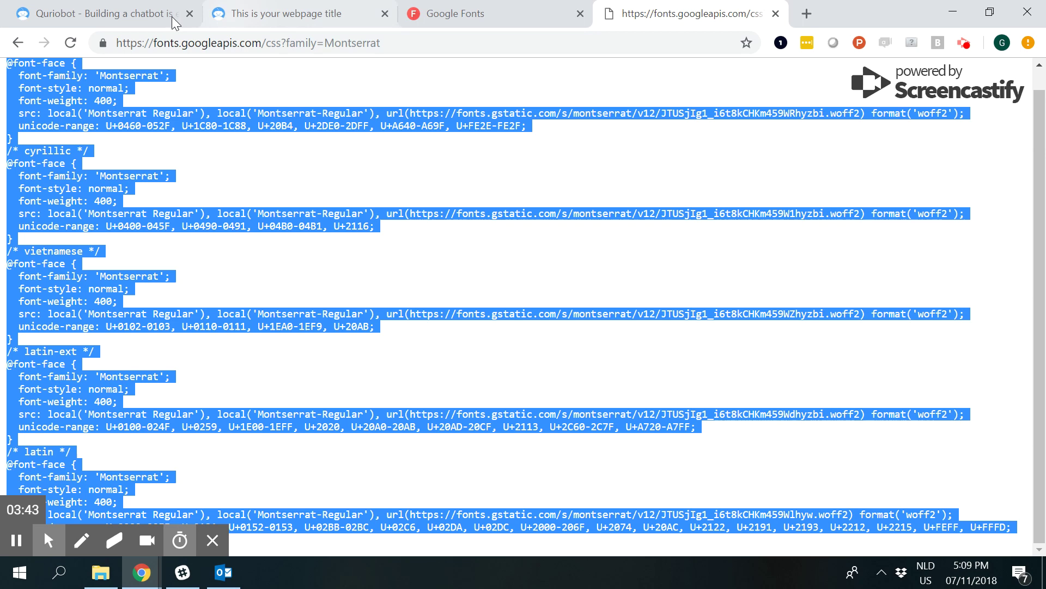
{"action": "left_click", "coordinate": [136, 15]}
Set the landing-page font-family on line 43 to Montserrat, save, and view the preview page
{"action": "double_click", "coordinate": [283, 468]}
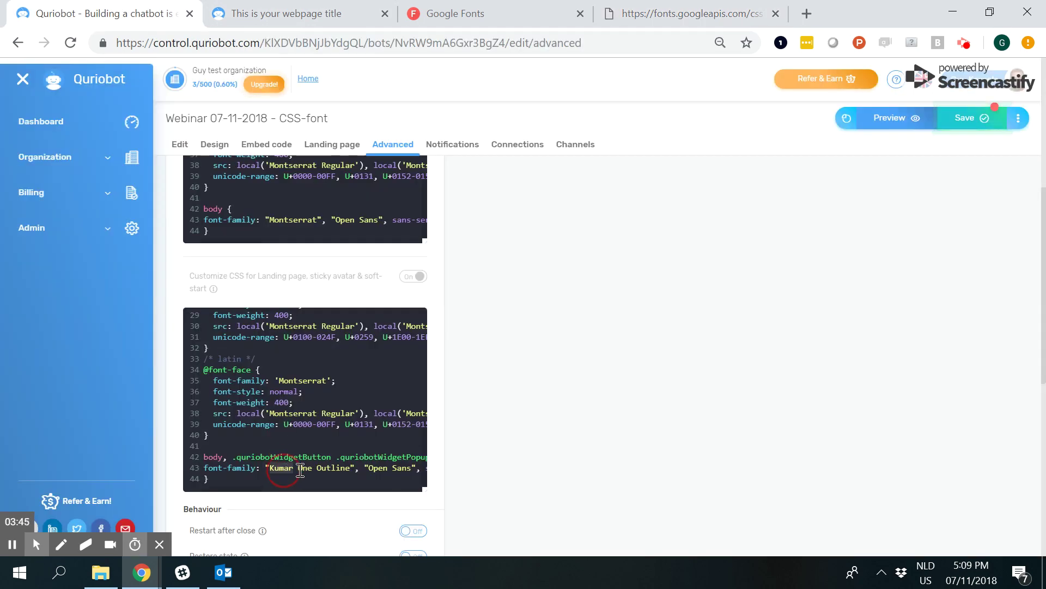
{"action": "key", "text": "Delete"}
{"action": "key", "text": "Delete"}
{"action": "key", "text": "Delete"}
{"action": "key", "text": "Delete"}
{"action": "key", "text": "Delete"}
{"action": "key", "text": "Delete"}
{"action": "key", "text": "Delete"}
{"action": "key", "text": "Delete"}
{"action": "key", "text": "Delete"}
{"action": "key", "text": "Delete"}
{"action": "key", "text": "Delete"}
{"action": "key", "text": "Delete"}
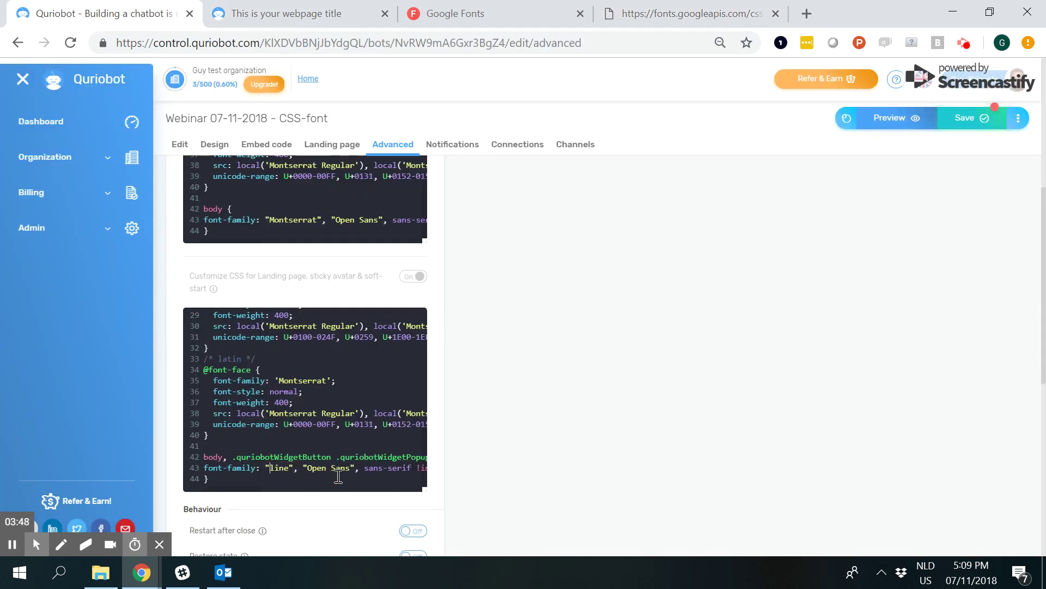
{"action": "key", "text": "Delete"}
{"action": "type", "text": "Montserrat"}
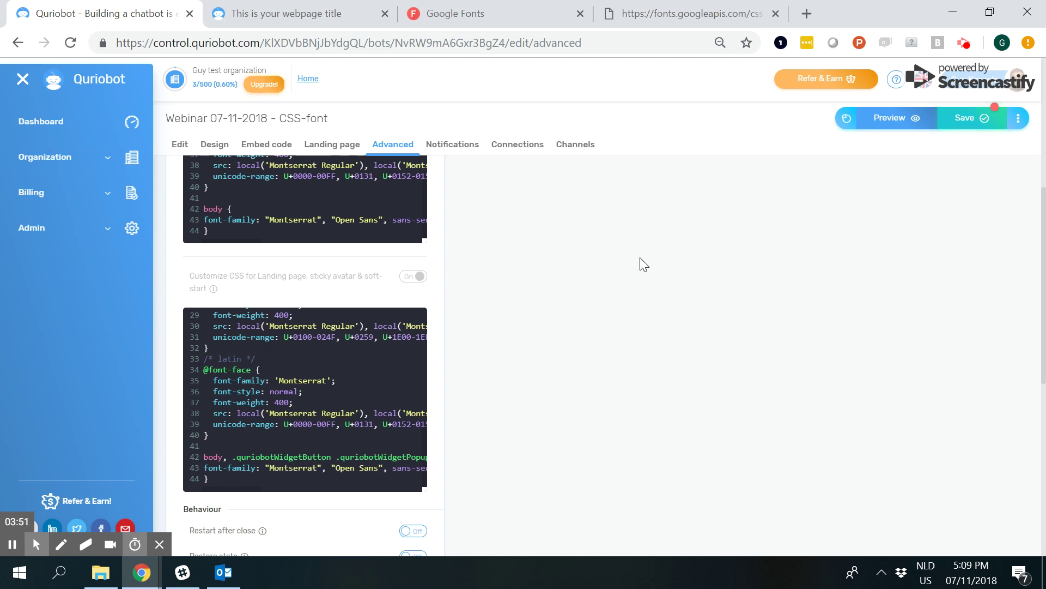
{"action": "left_click", "coordinate": [963, 118]}
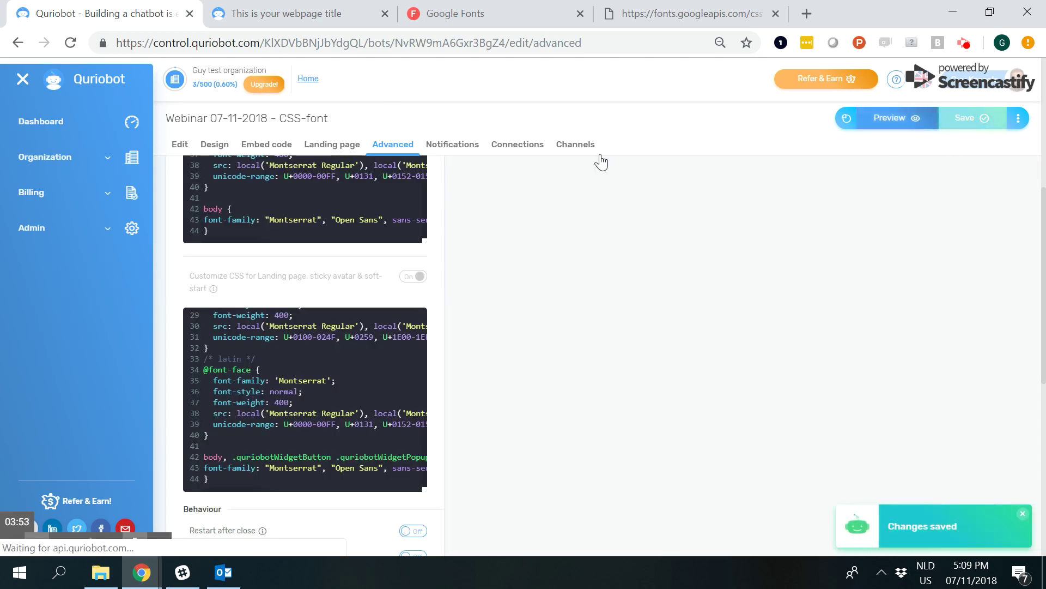
{"action": "left_click", "coordinate": [294, 14]}
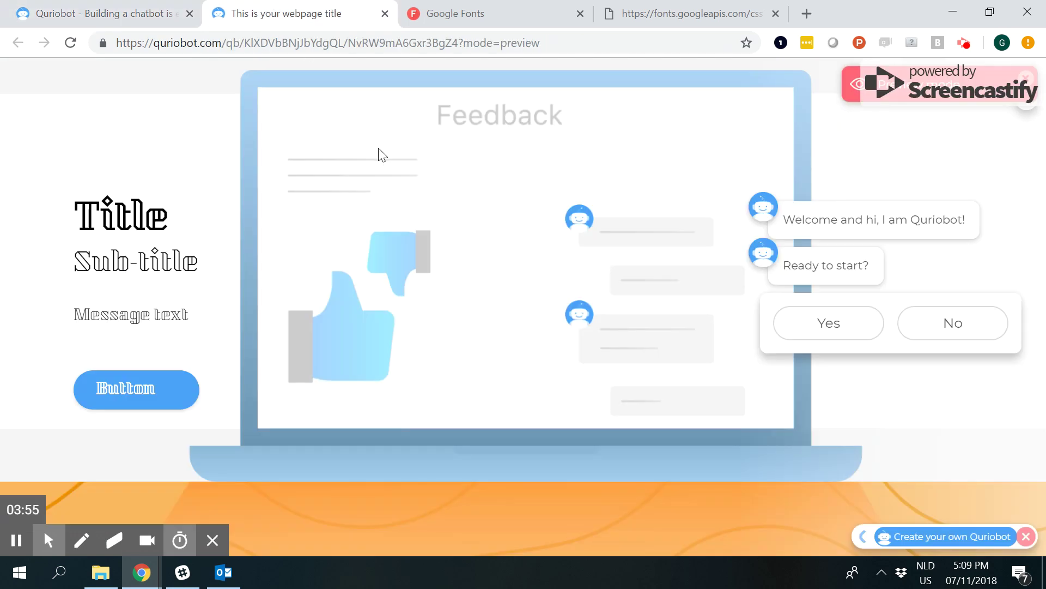
Reload the preview page with F5 to apply the Montserrat landing-page font
{"action": "key", "text": "F5"}
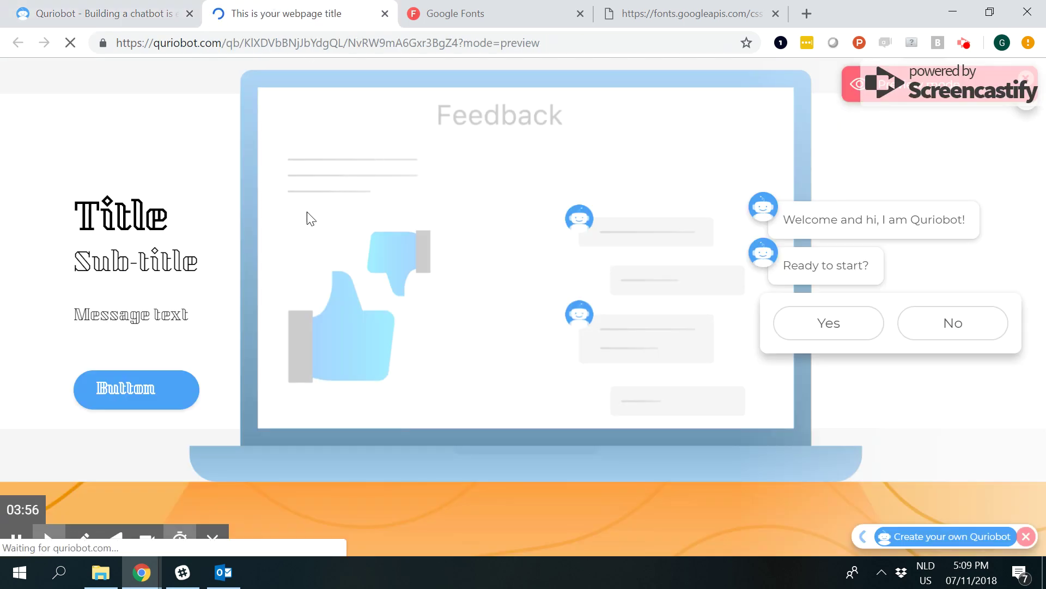